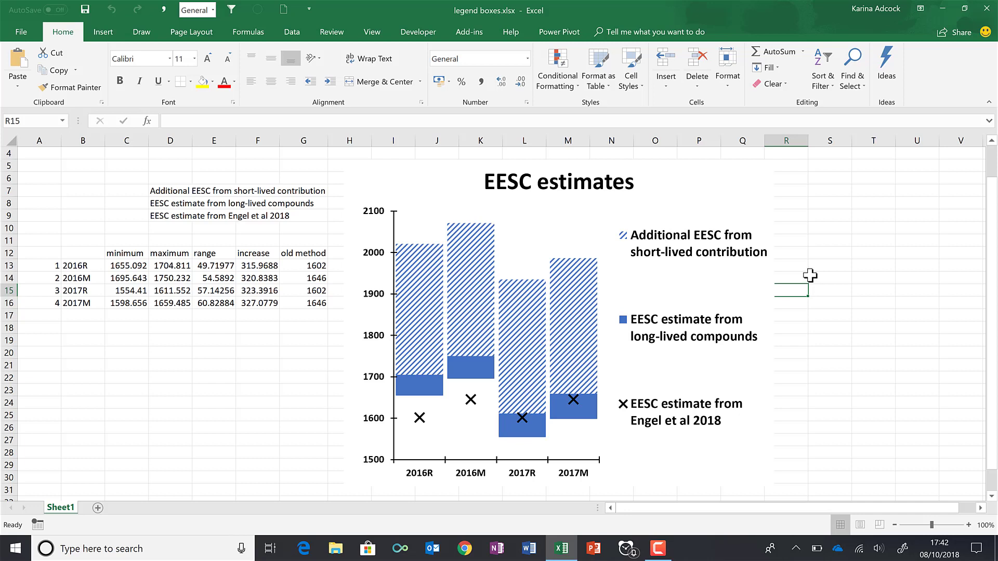
- Select the chart legend and step its font size up until it reads 24 pt
left_click(703, 250)
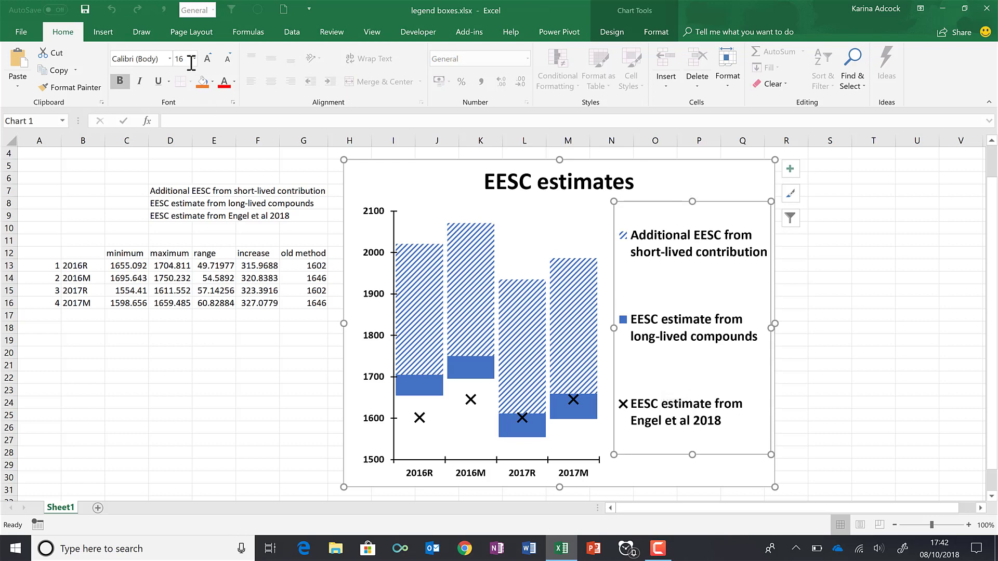
left_click(208, 59)
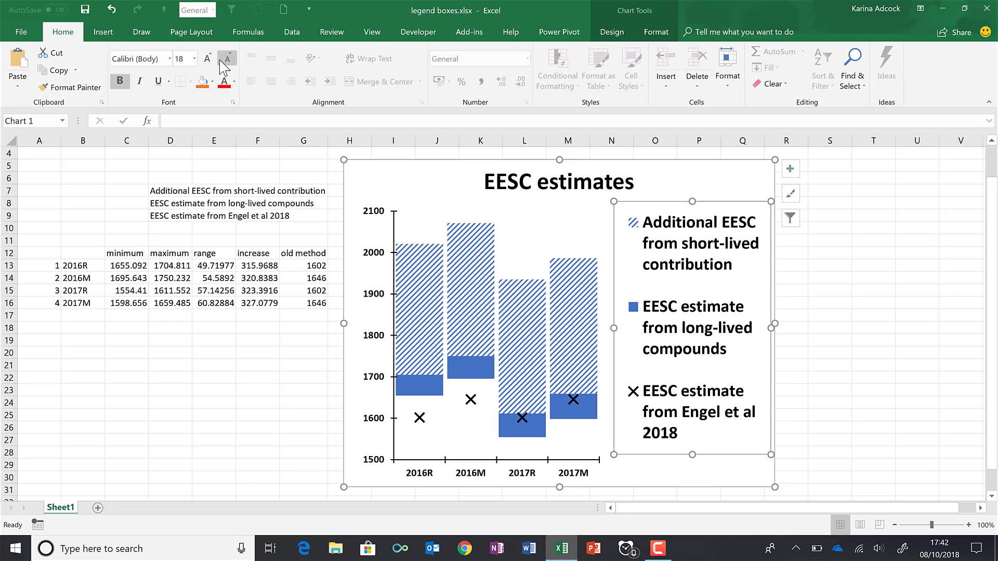
left_click(222, 60)
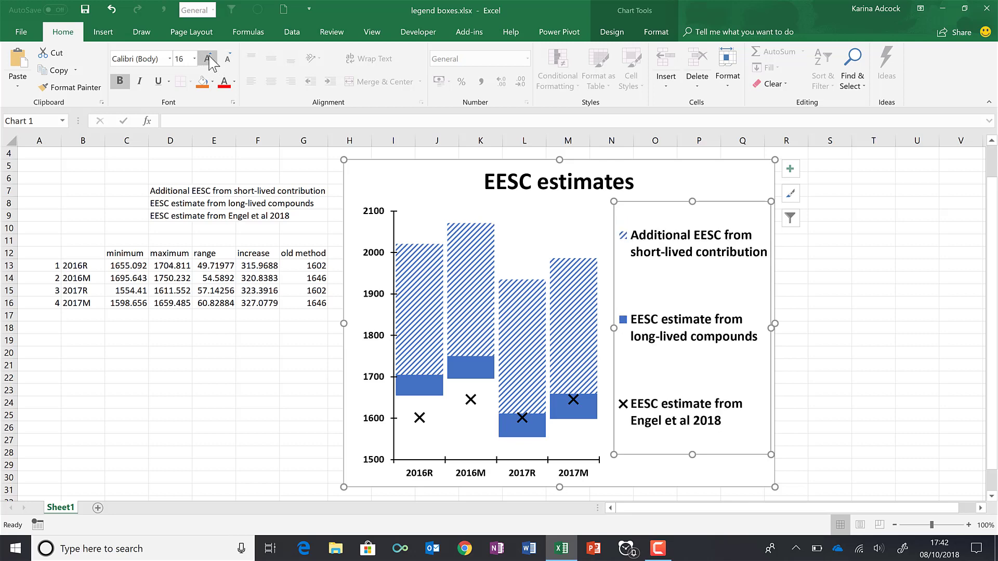
left_click(209, 58)
left_click(210, 59)
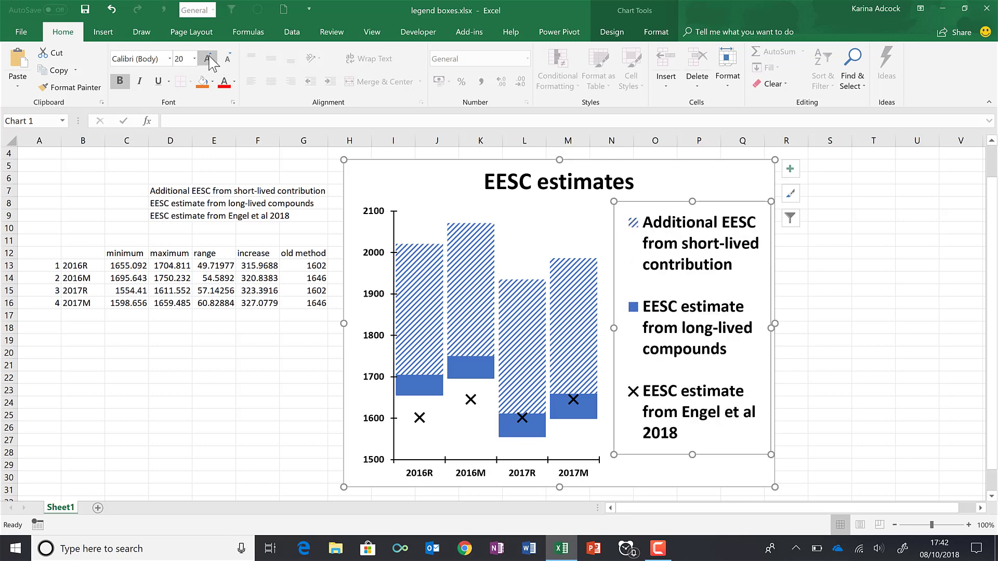
left_click(209, 59)
left_click(210, 58)
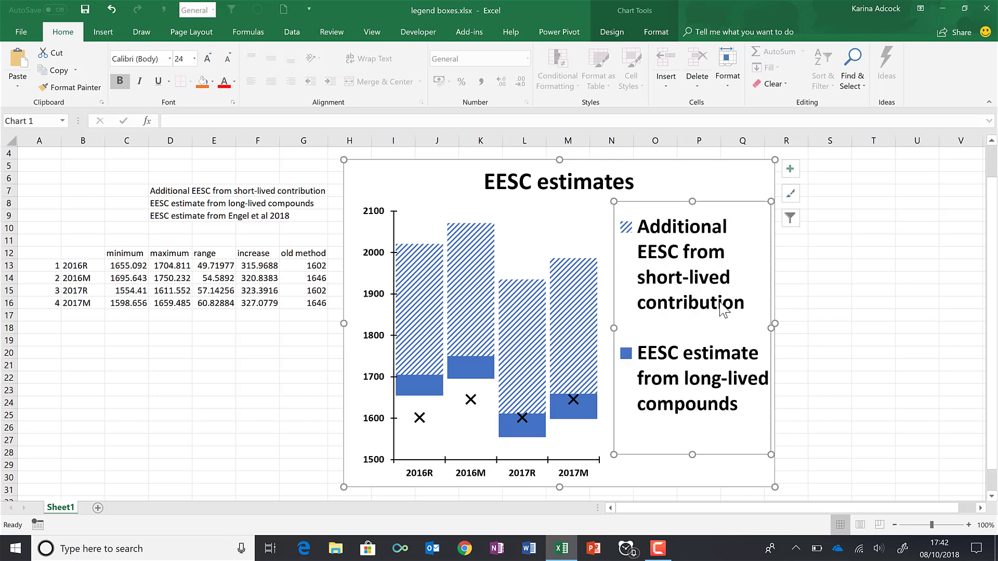
- In the Font dialog, make the legend text superscript with a 1% offset
left_click(233, 103)
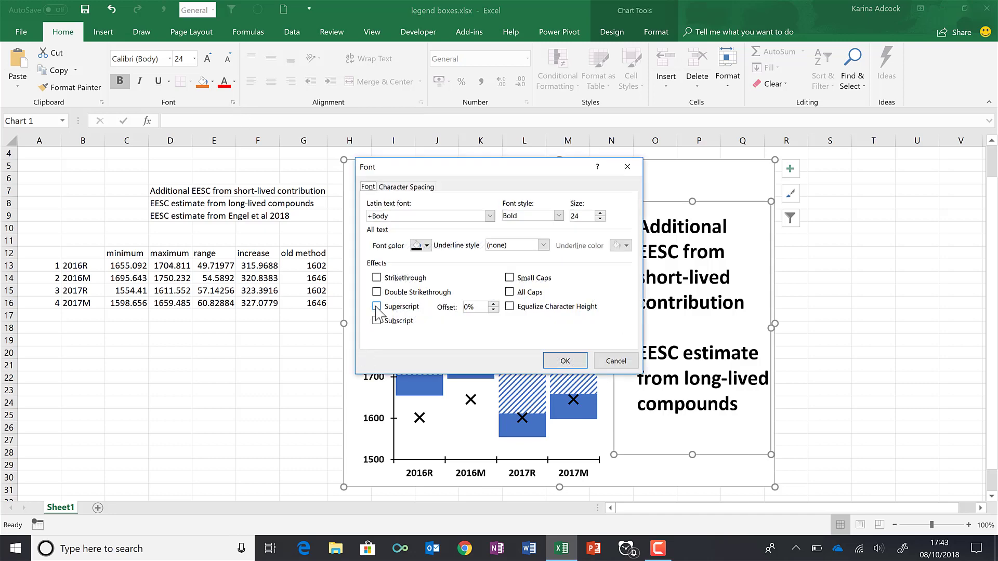
left_click(376, 307)
left_click_drag(478, 306, 454, 307)
type("1")
left_click(566, 361)
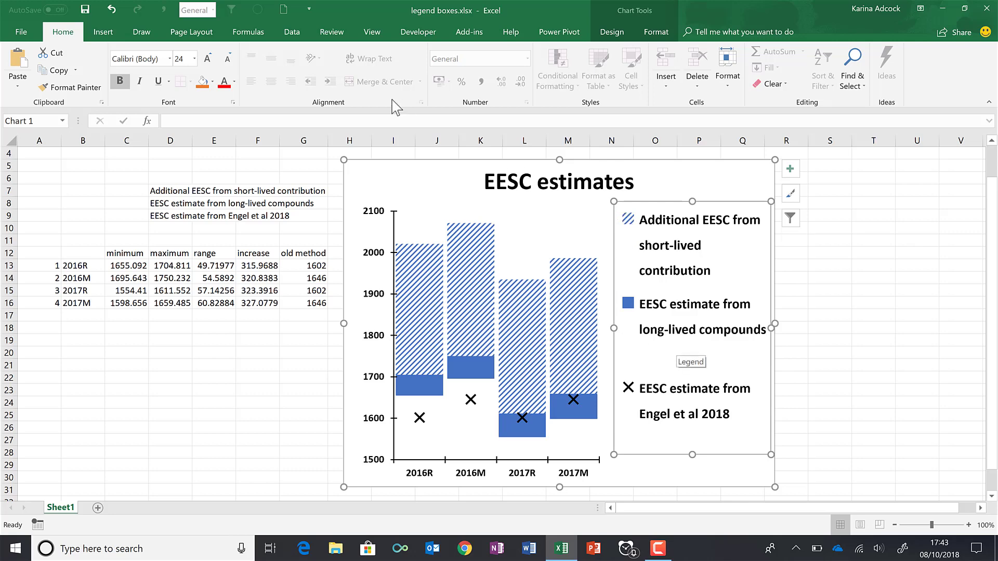
- Change the legend text from superscript to subscript with a -1% offset
left_click(233, 102)
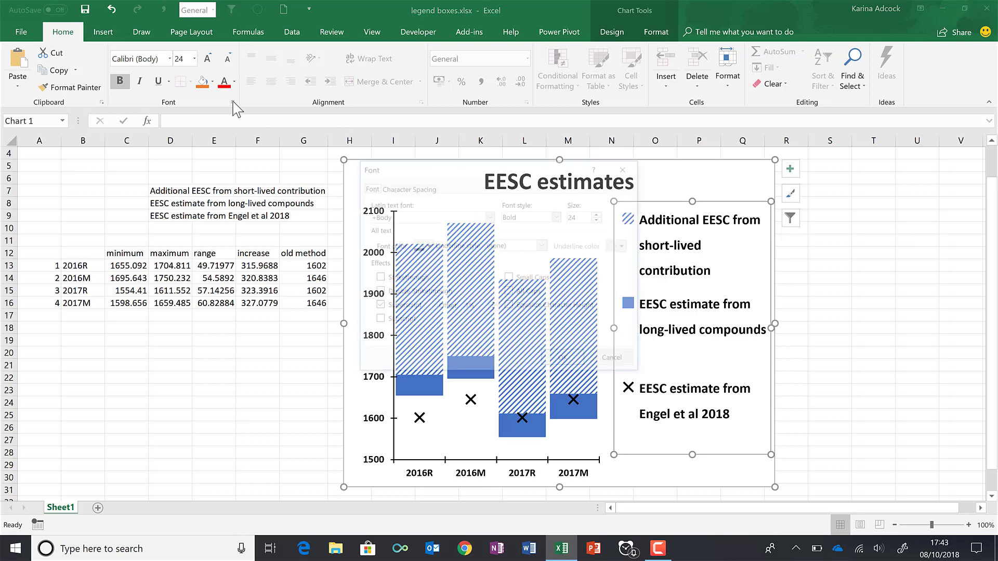
left_click(376, 321)
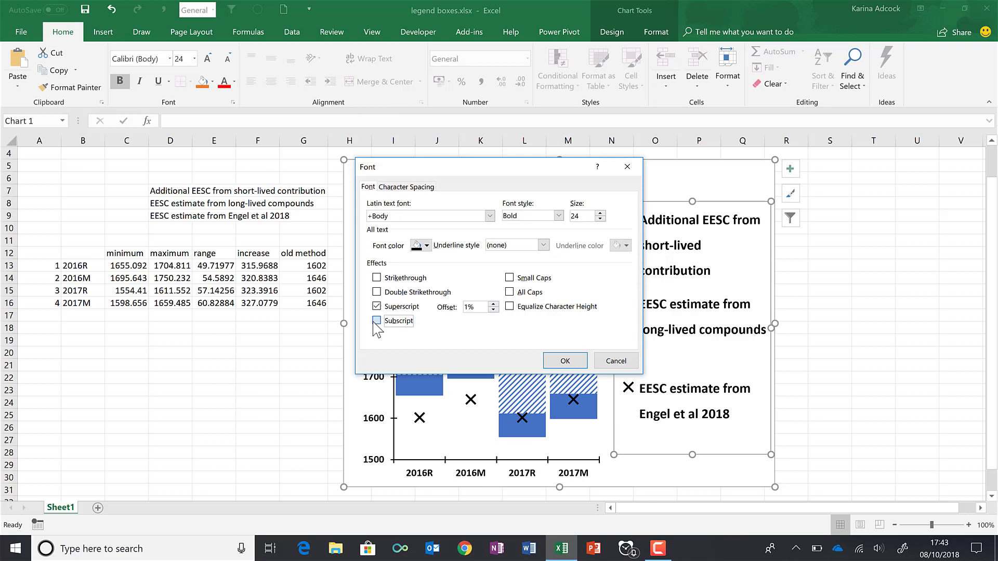
left_click(487, 307)
left_click(564, 363)
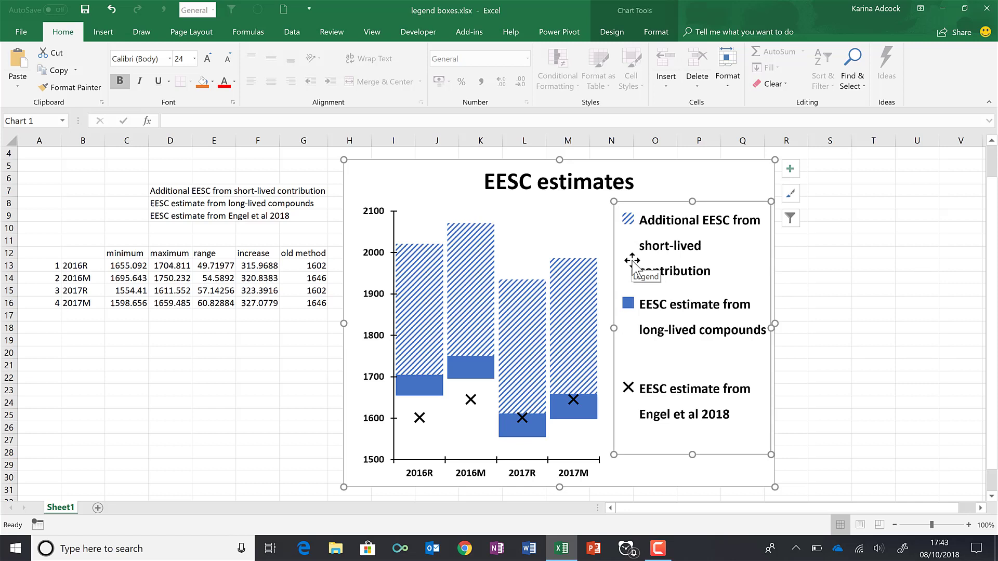
- Undo the last change and turn subscript off for the legend text
key("ctrl+z")
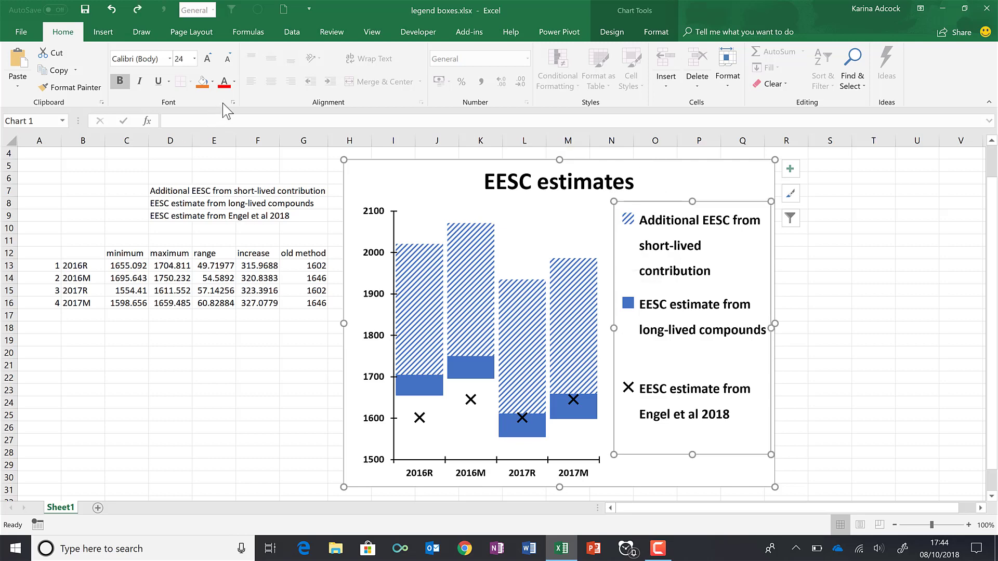
left_click(233, 102)
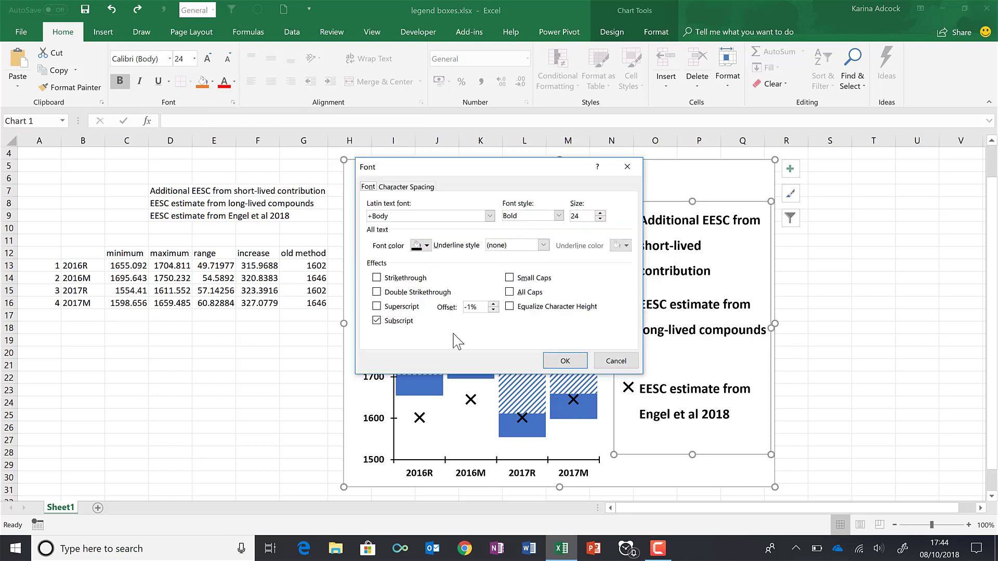
left_click(376, 321)
left_click(565, 361)
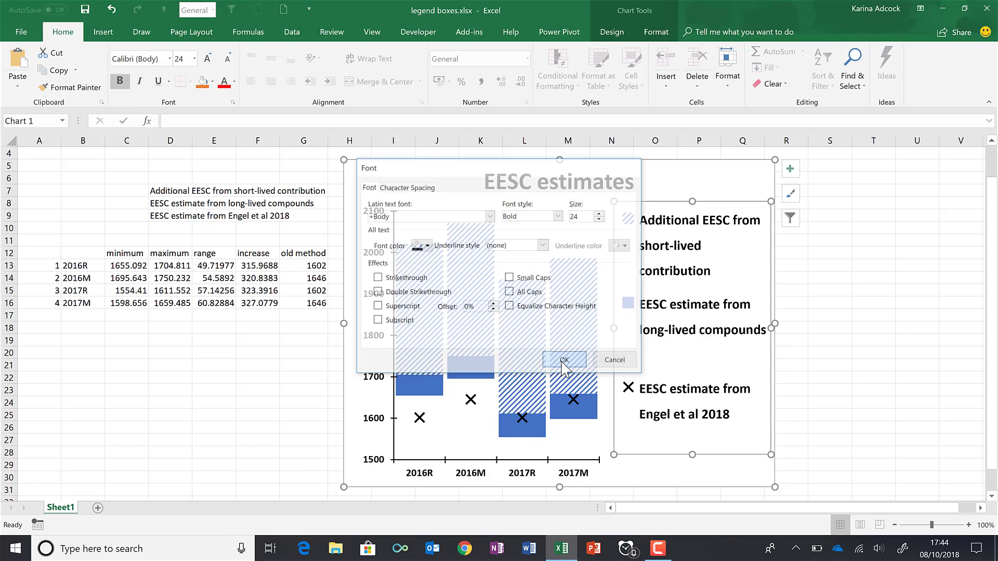
- Reduce the legend font size by four steps, then select the whole chart
left_click(227, 59)
left_click(227, 58)
left_click(227, 59)
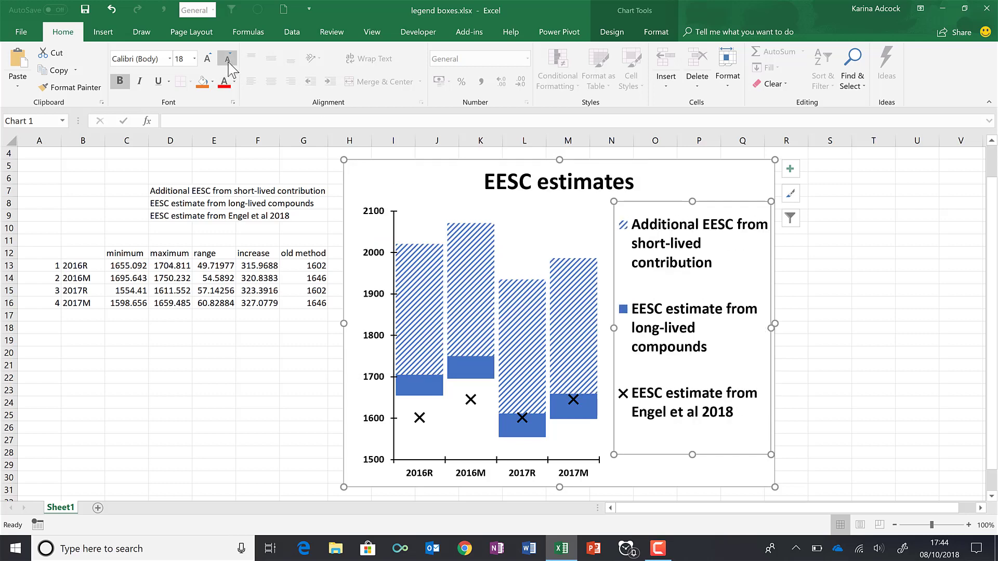
left_click(227, 59)
left_click(691, 181)
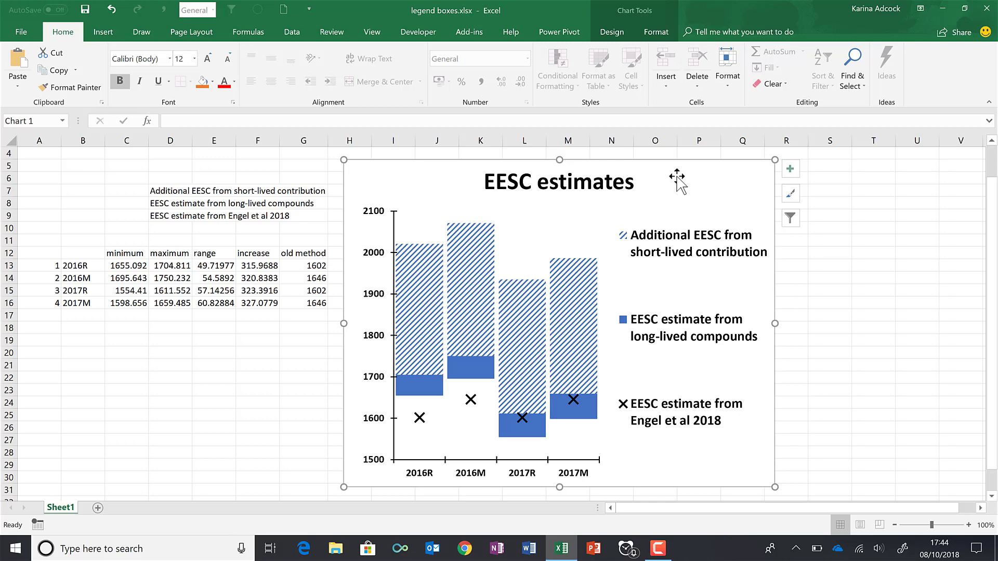
- Through Select Data, add a Series5 with values from Sheet1!$A$13:$A$16
right_click(677, 177)
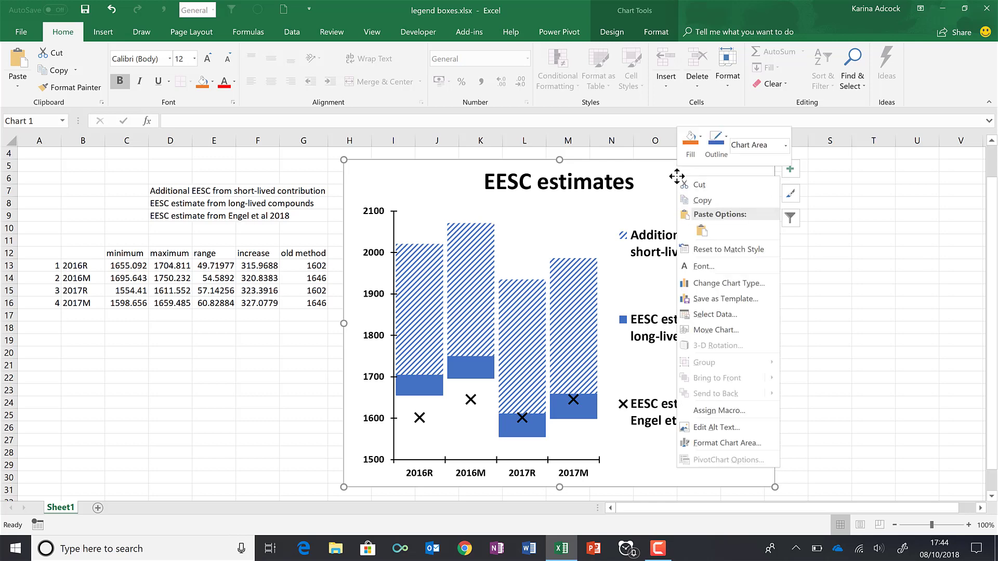
left_click(722, 315)
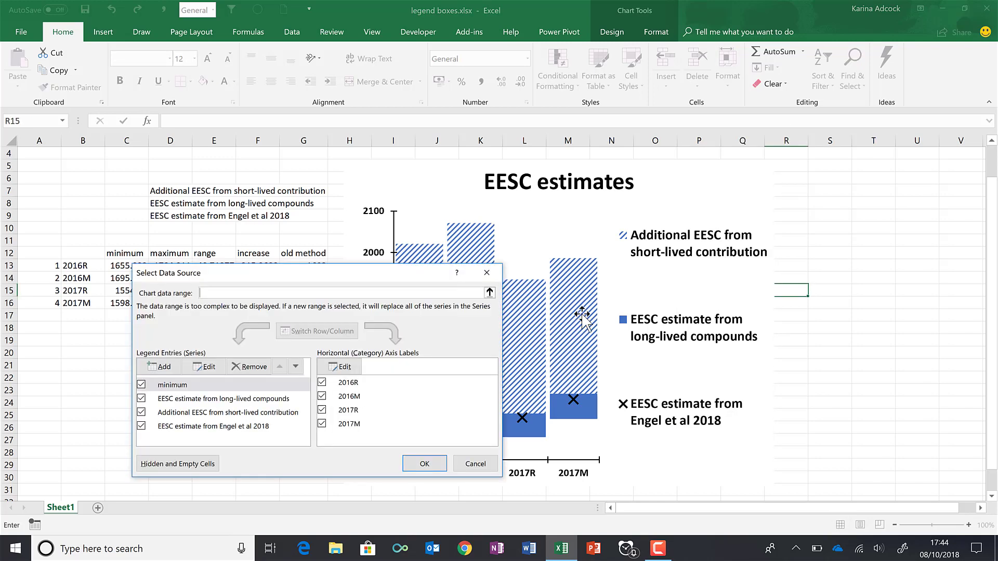
left_click(161, 367)
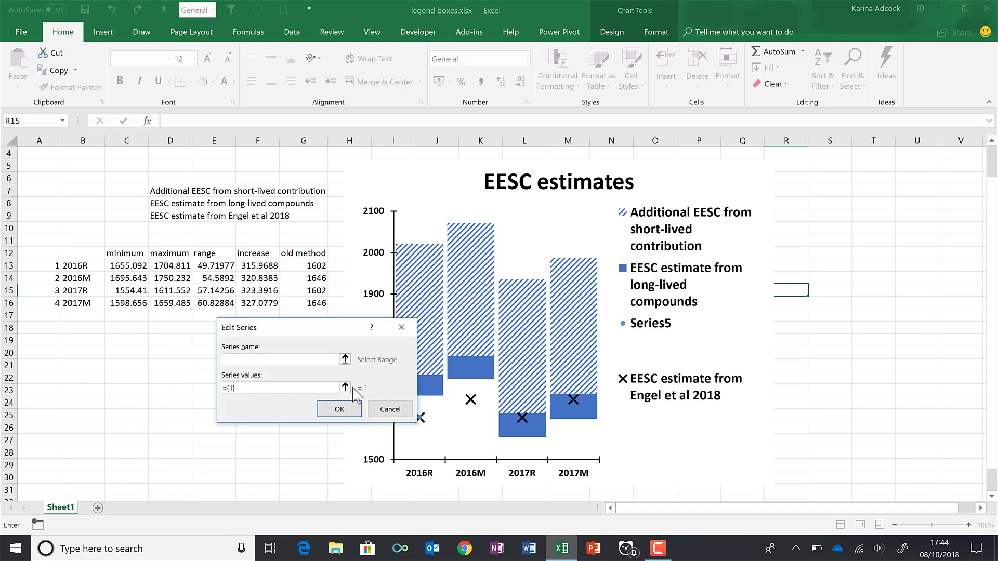
left_click(345, 388)
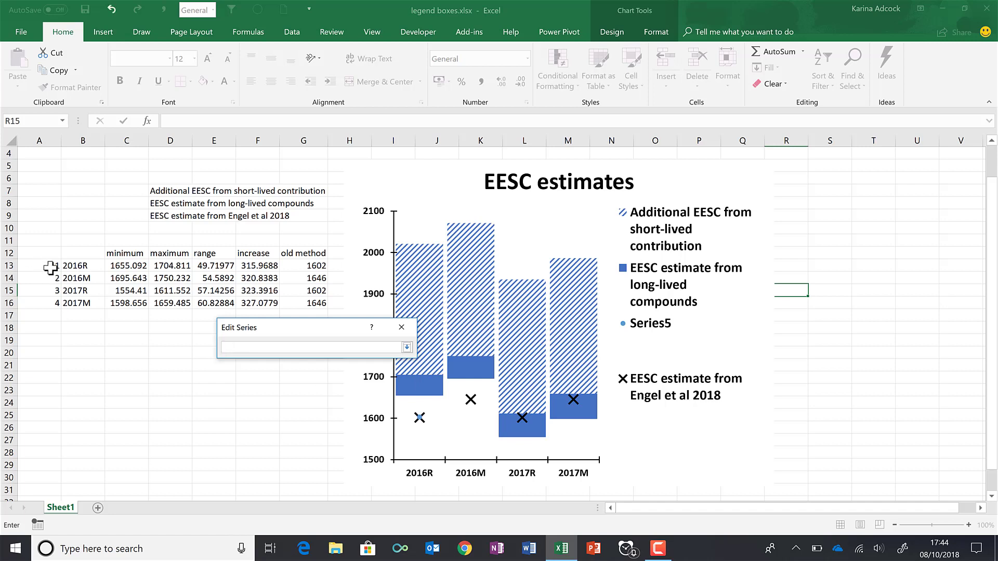
left_click_drag(48, 266, 57, 308)
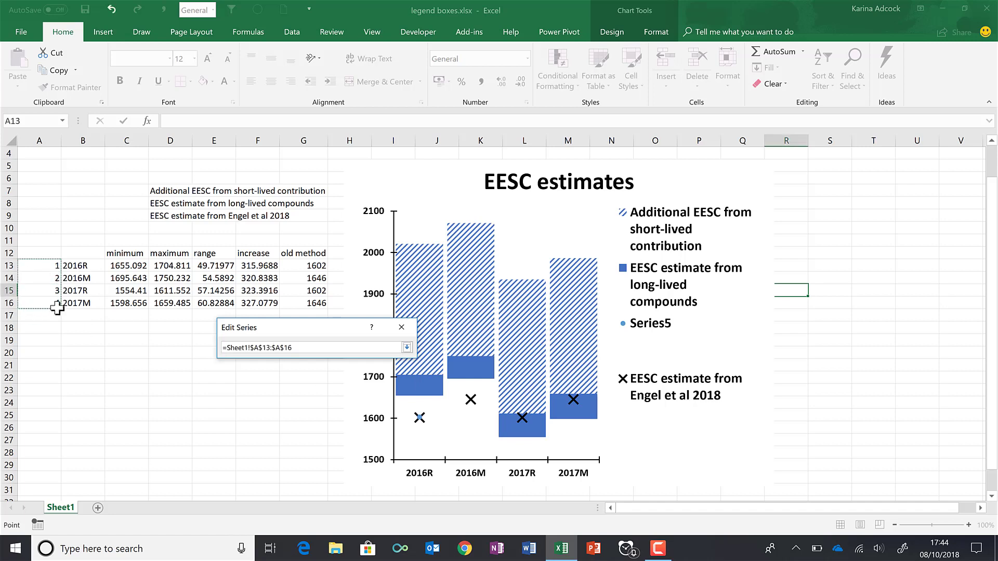
key("Return")
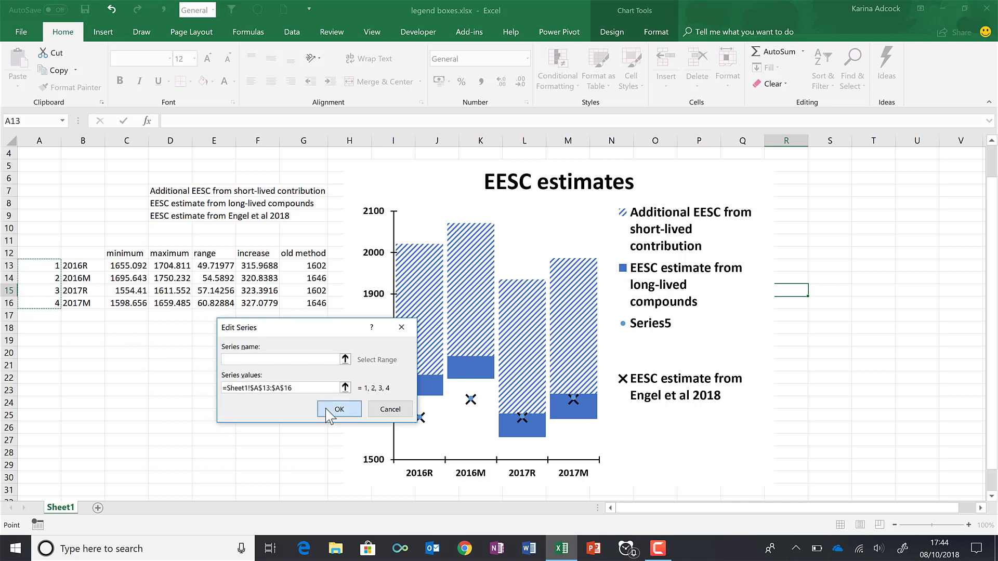
left_click(335, 407)
left_click(425, 464)
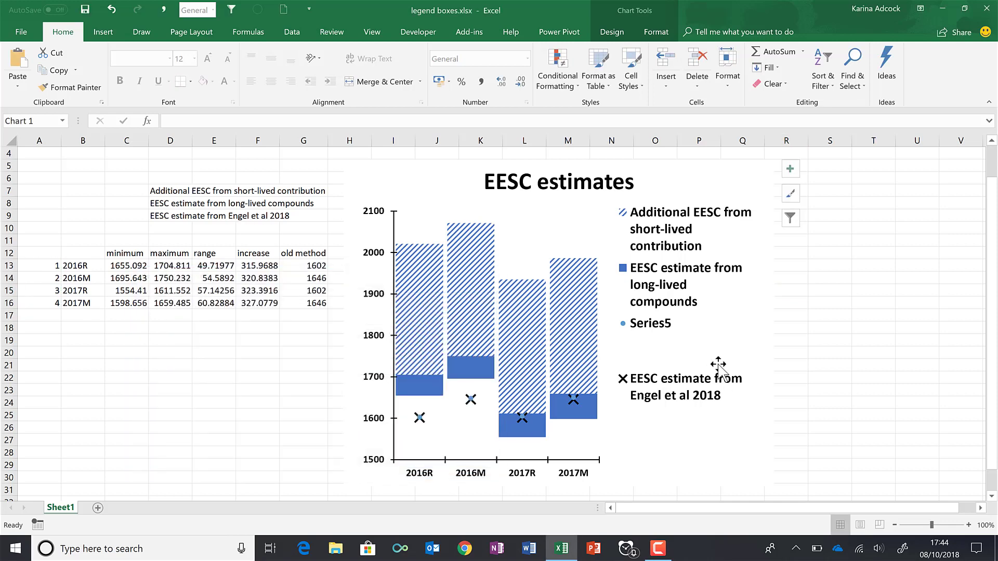
- Format Series5 so it has no line and no markers, then close the formatting pane
left_click(649, 326)
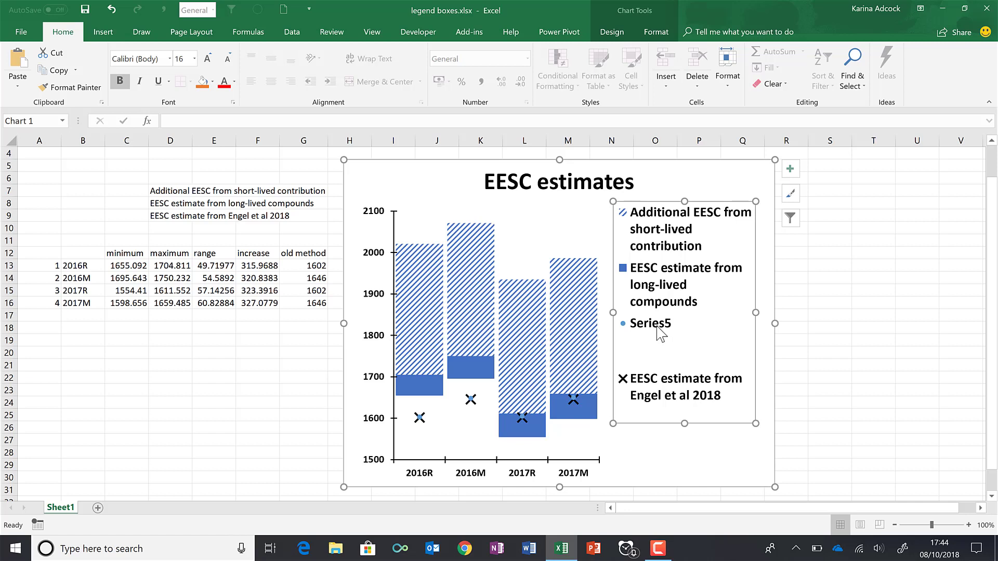
key("ctrl+1")
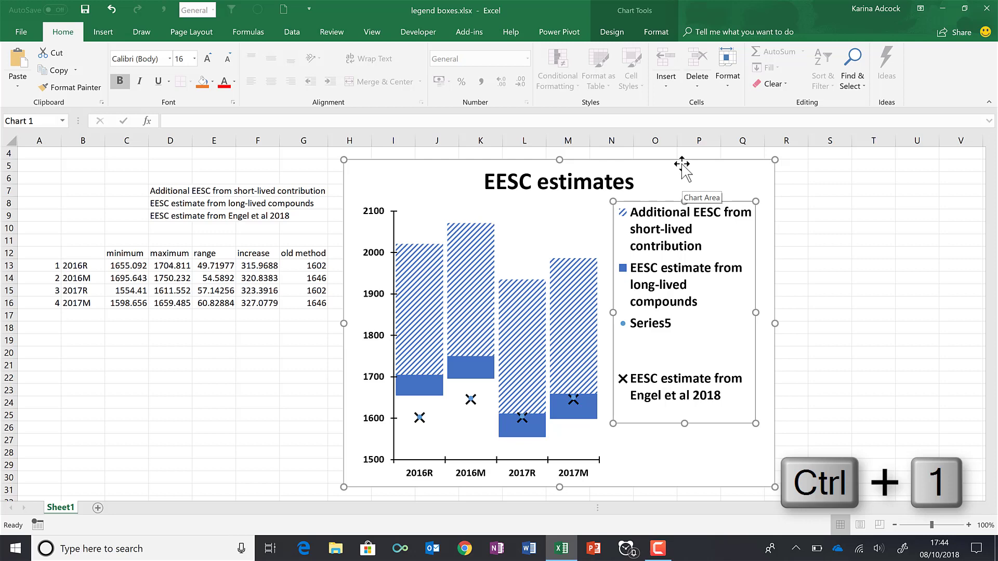
left_click(681, 166)
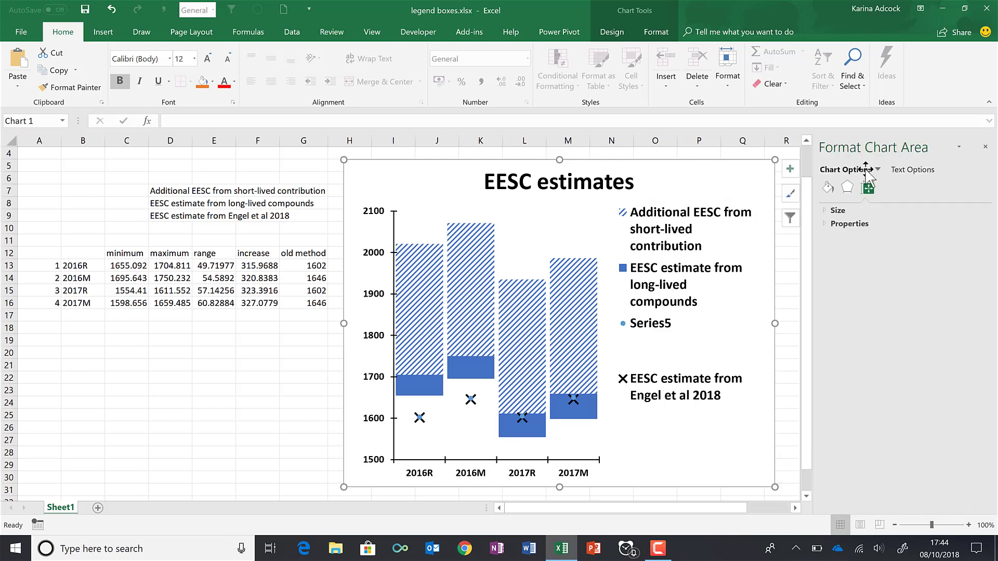
left_click(878, 170)
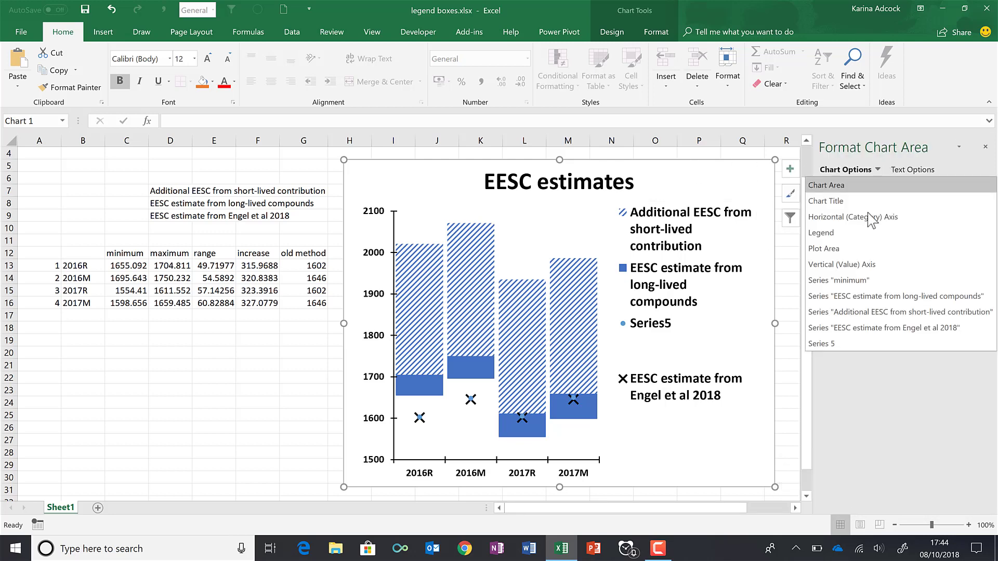
left_click(836, 344)
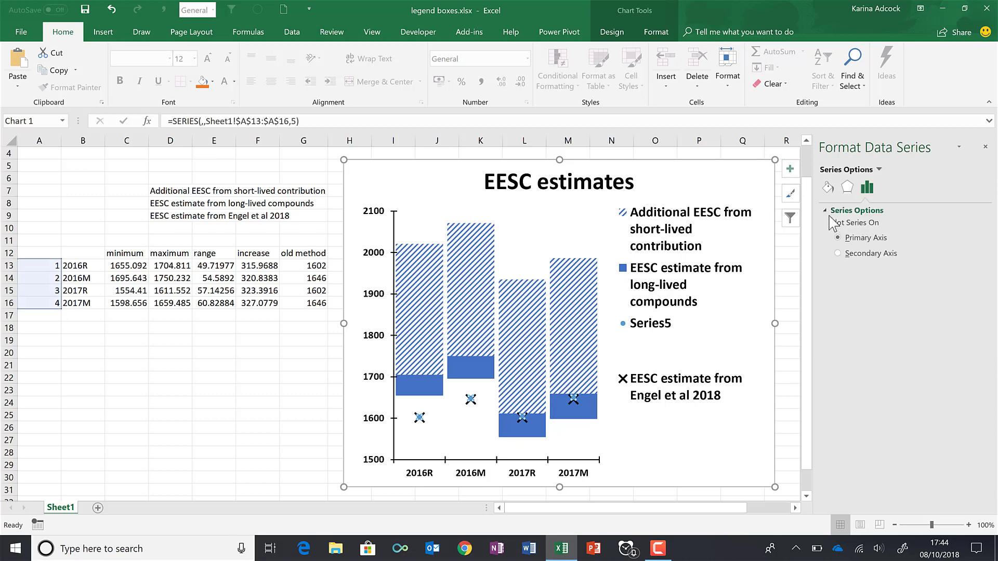
left_click(828, 187)
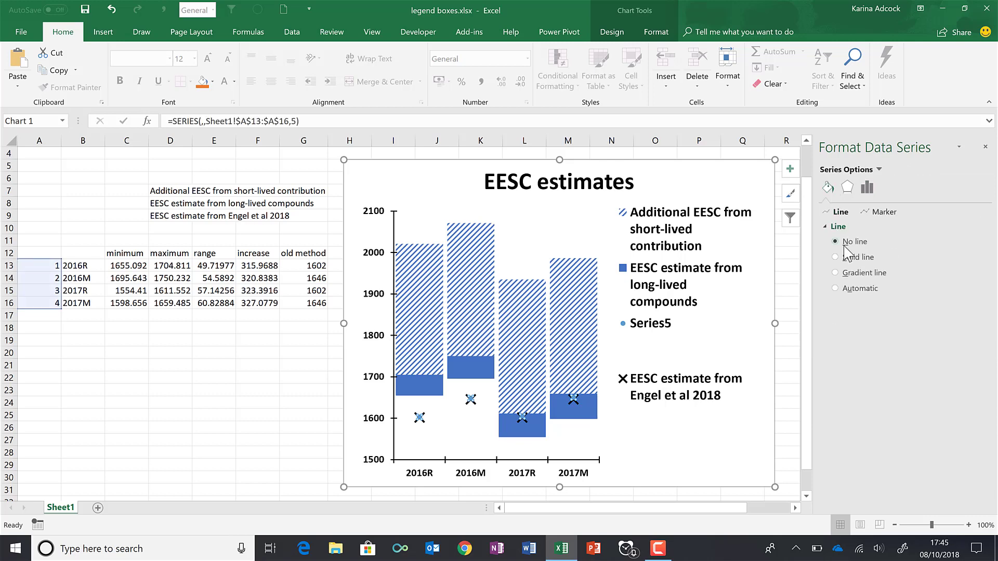
left_click(878, 212)
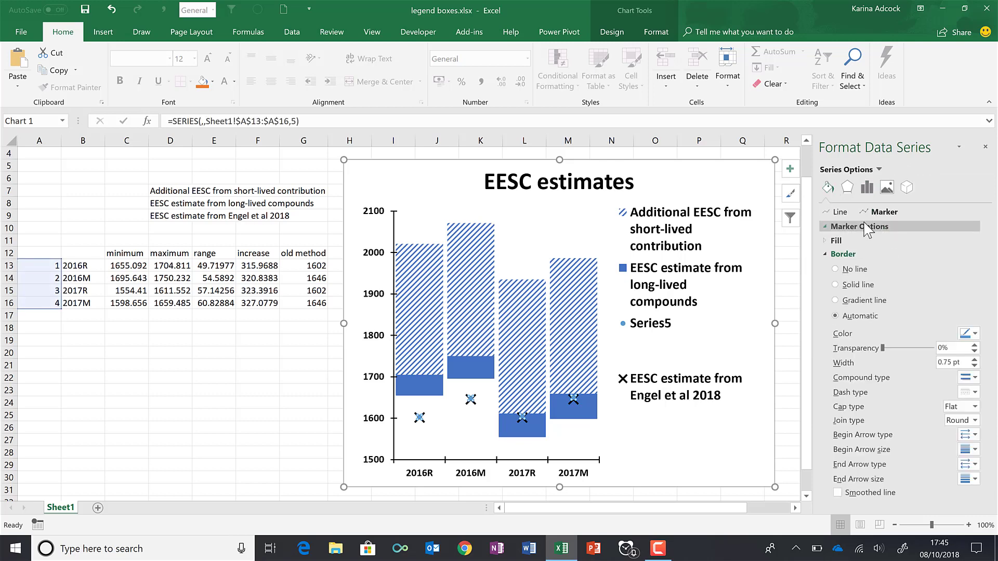
left_click(858, 254)
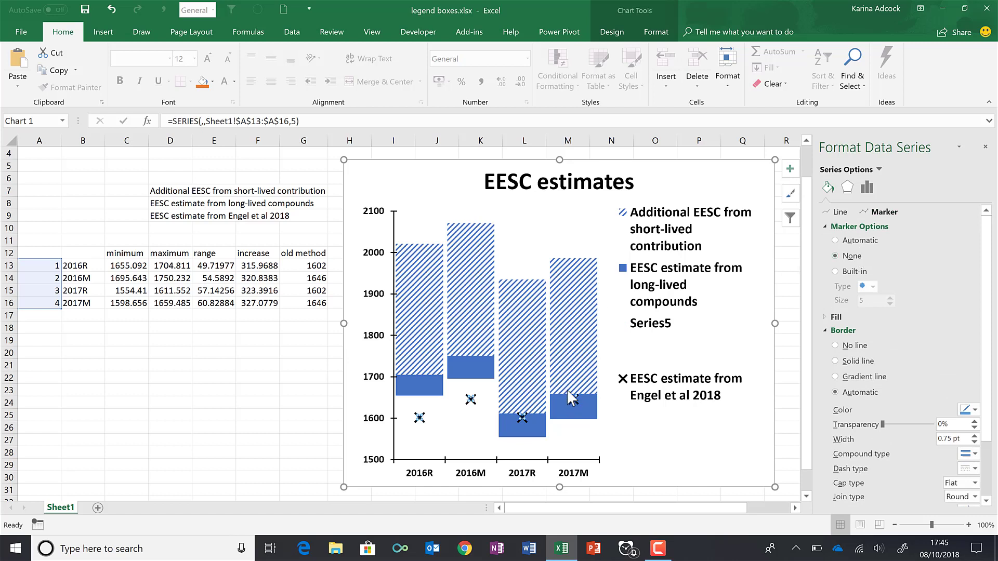
left_click(985, 148)
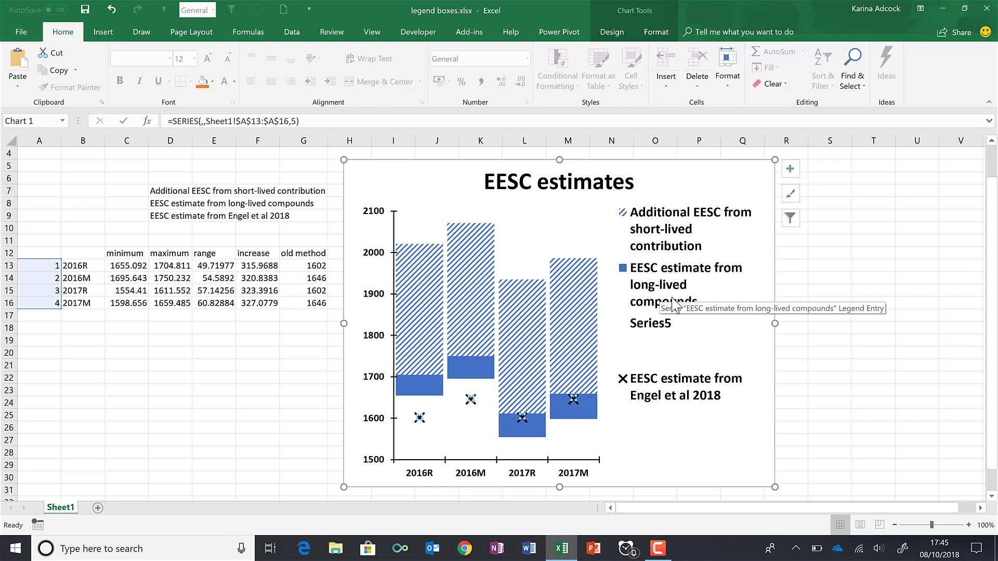
- Select the Series5 legend entry and enlarge its text to 24 pt
left_click(689, 318)
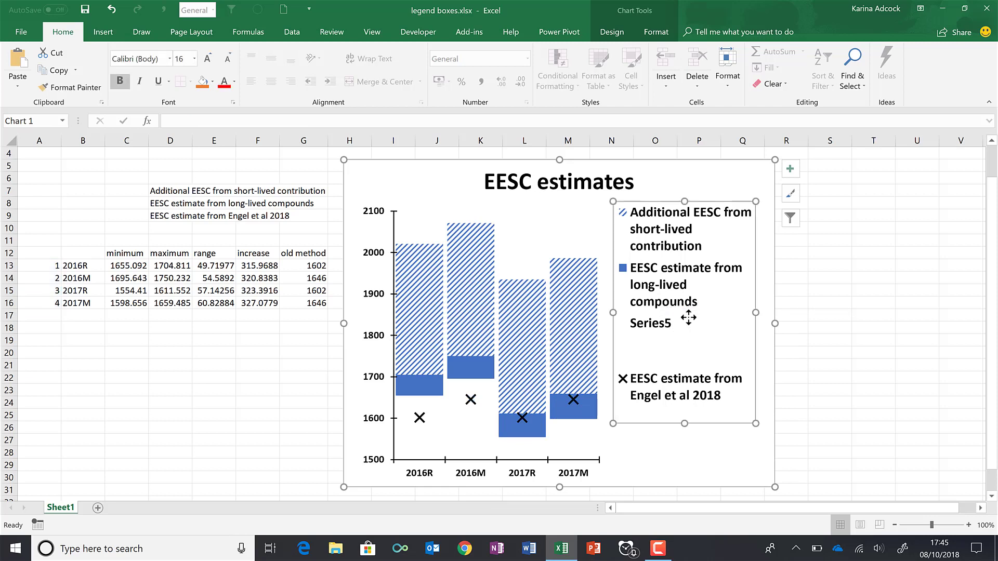
left_click(660, 328)
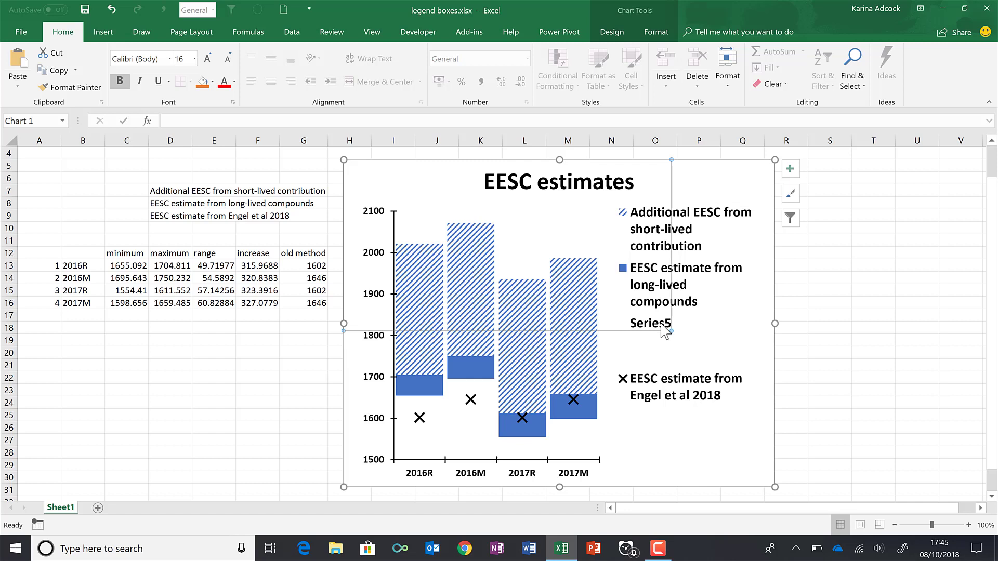
left_click(210, 63)
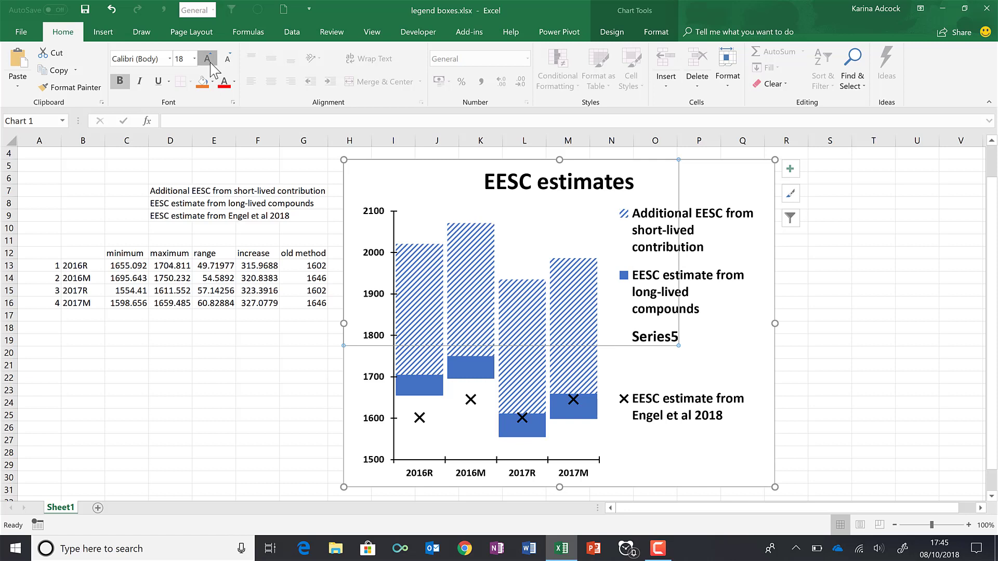
left_click(210, 62)
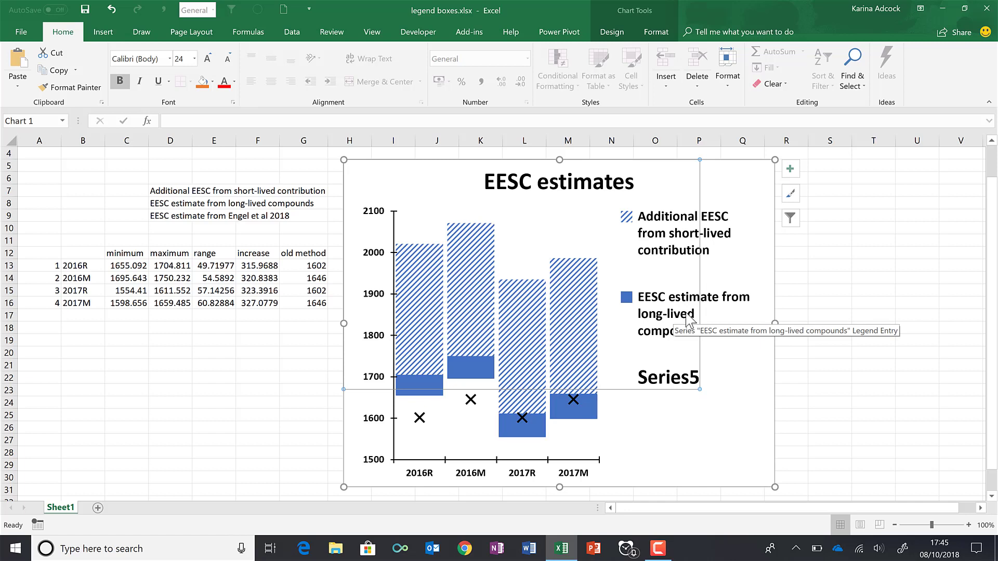
- Set the Series5 entry's font colour to white so it becomes invisible
left_click(235, 83)
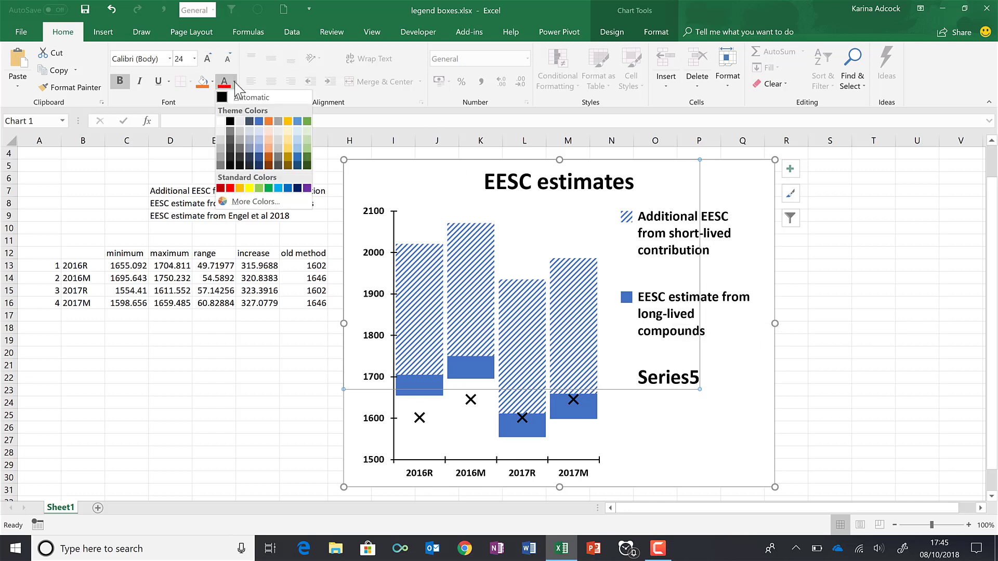
left_click(221, 121)
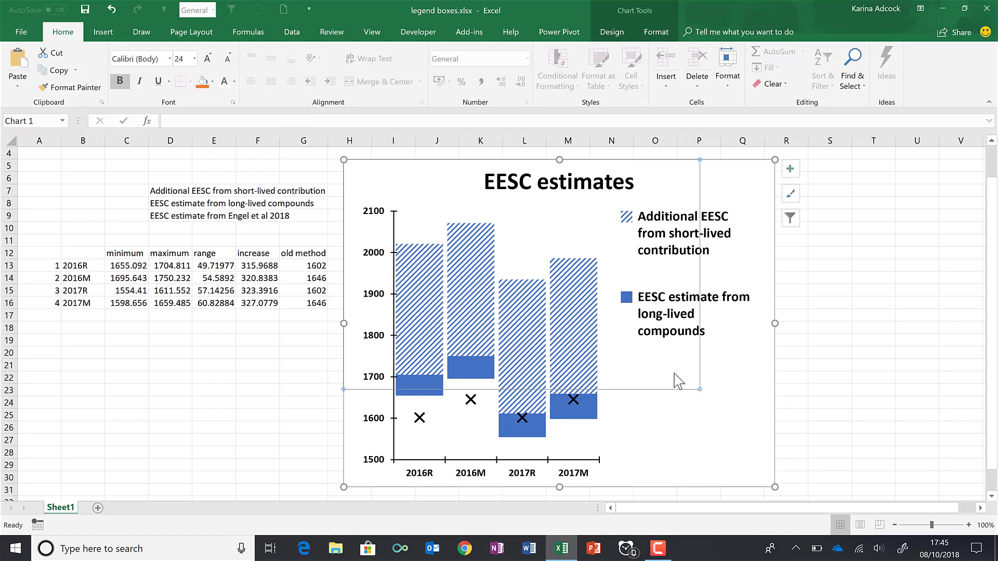
left_click(721, 182)
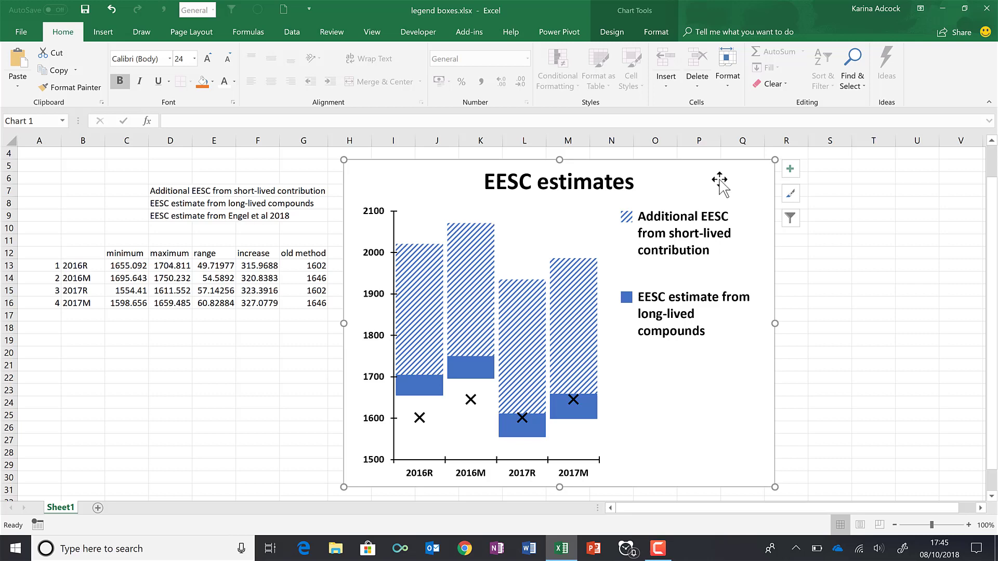
- In Select Data, move Series5 up four places to the top of the series list
right_click(720, 181)
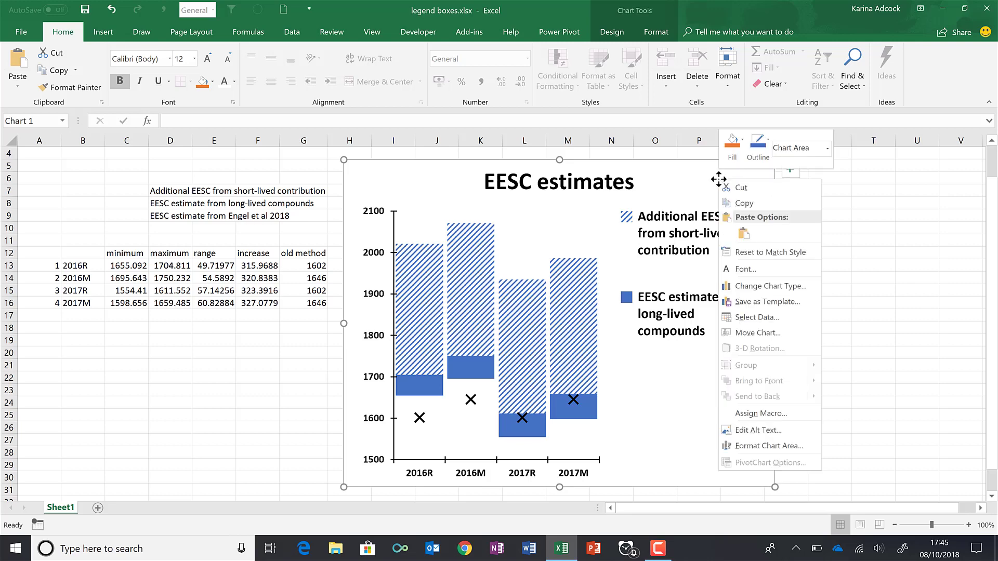
left_click(769, 317)
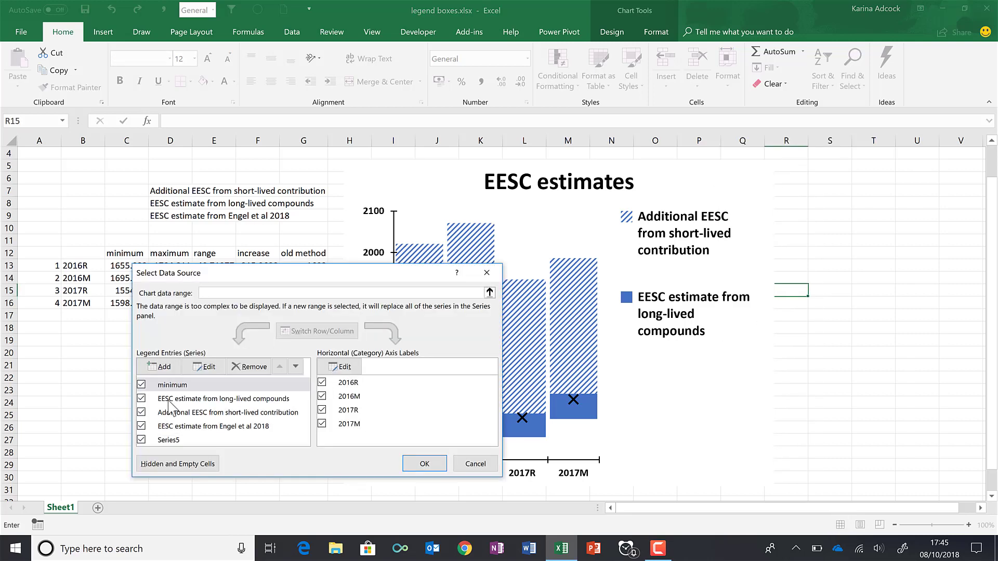
left_click(174, 440)
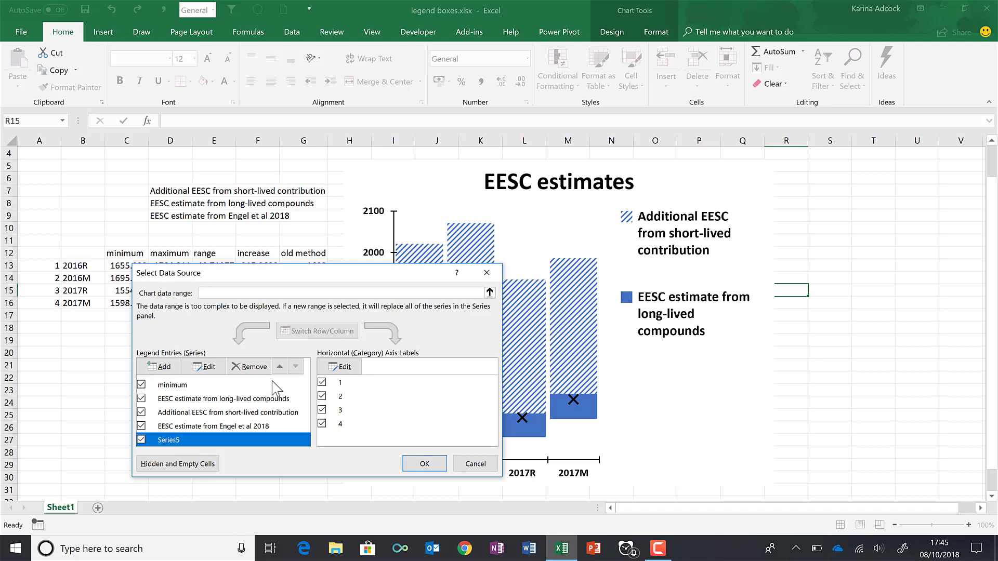
left_click(280, 367)
left_click(280, 367)
left_click(279, 366)
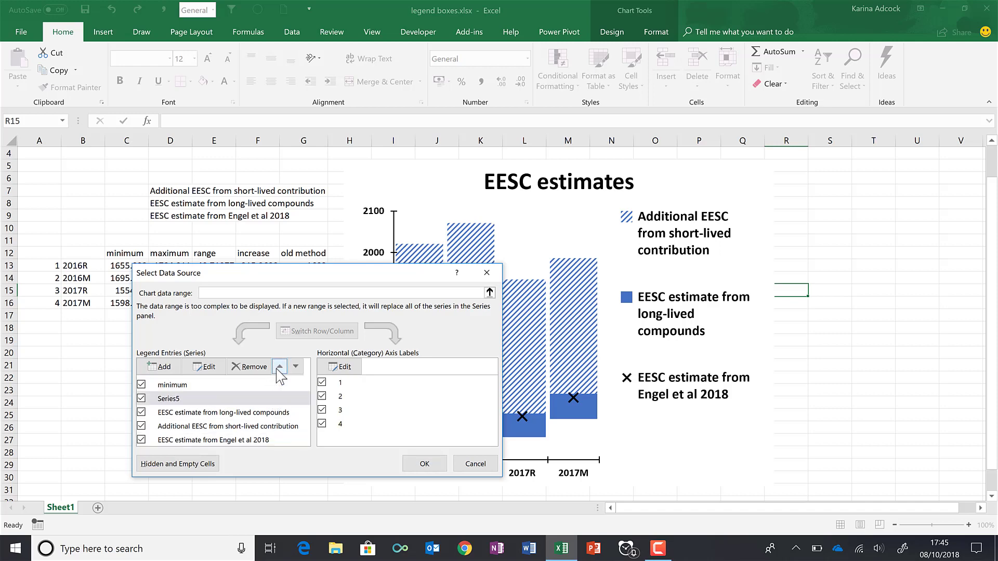
left_click(280, 366)
left_click(425, 464)
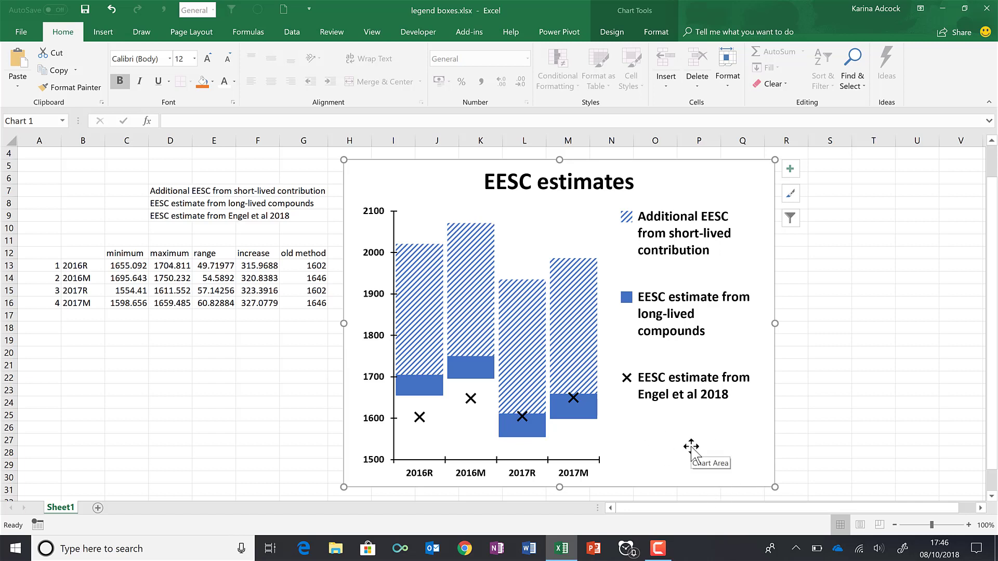
- Remove Series5 from the chart's data source
right_click(700, 172)
left_click(748, 311)
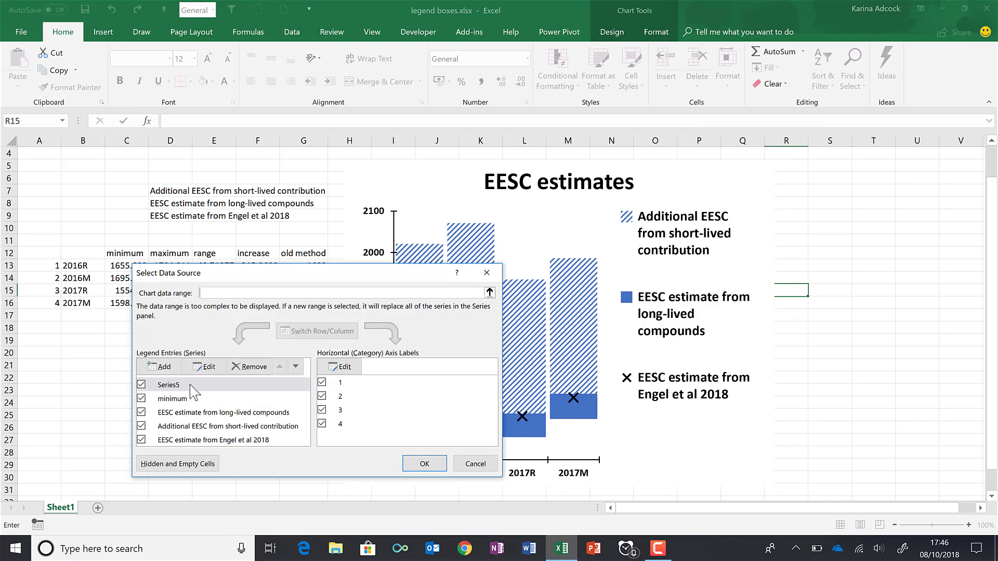
left_click(249, 367)
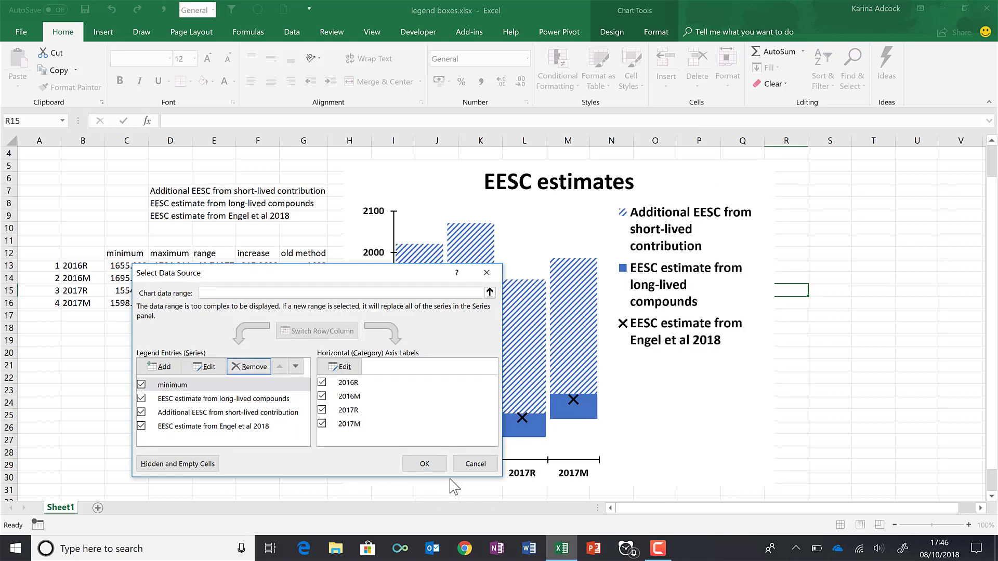
left_click(425, 466)
- Stretch the legend taller and narrow it from the left side
left_click(683, 382)
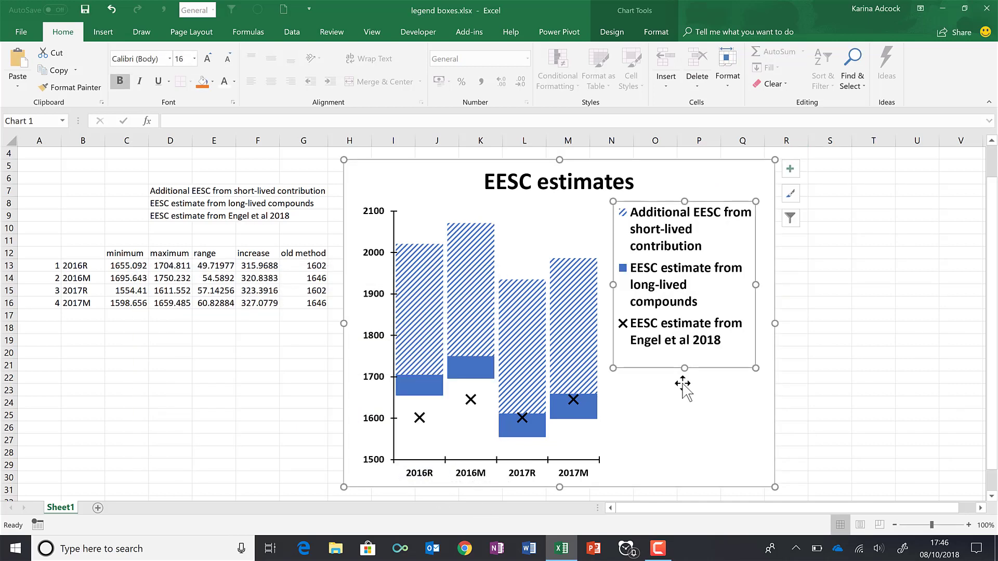
left_click_drag(684, 370, 674, 480)
left_click_drag(616, 343, 627, 347)
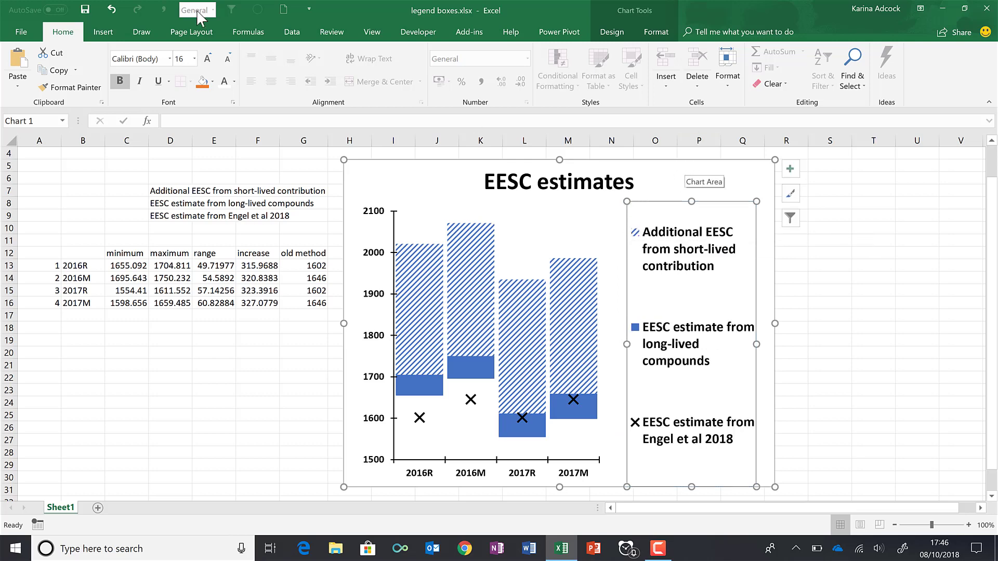
- Draw a 0.93 cm square rectangle over the first legend entry's key
left_click(103, 32)
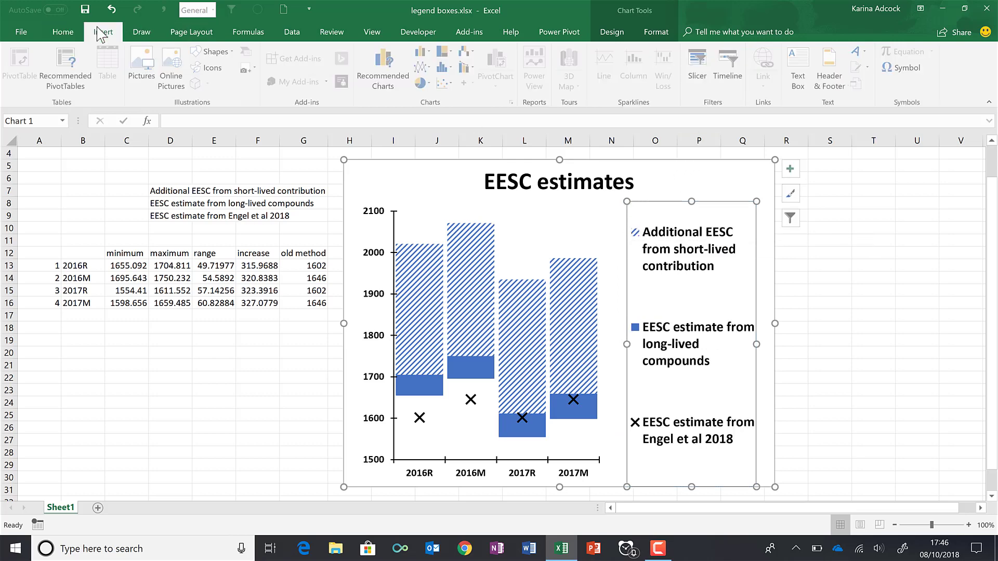
left_click(211, 51)
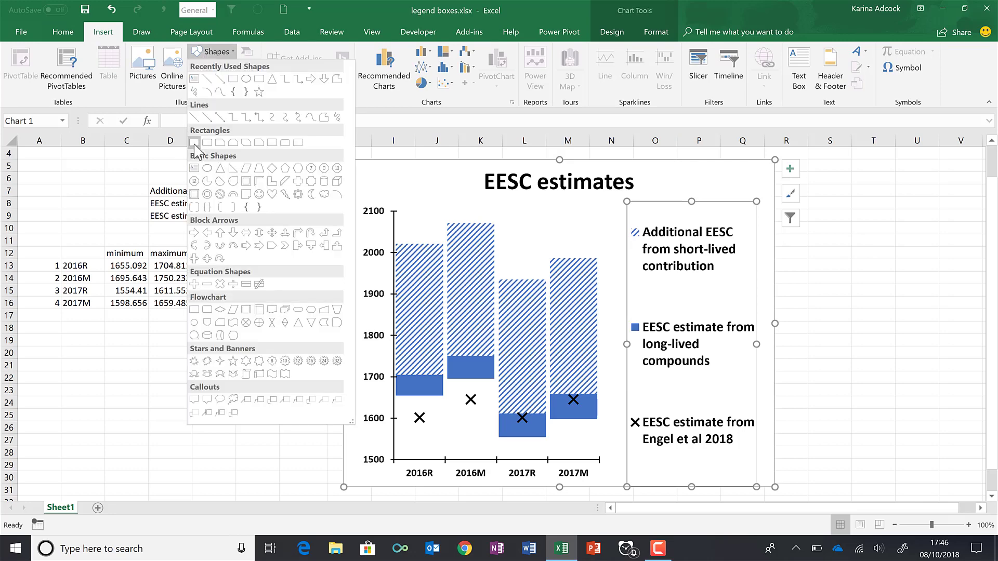
left_click(194, 142)
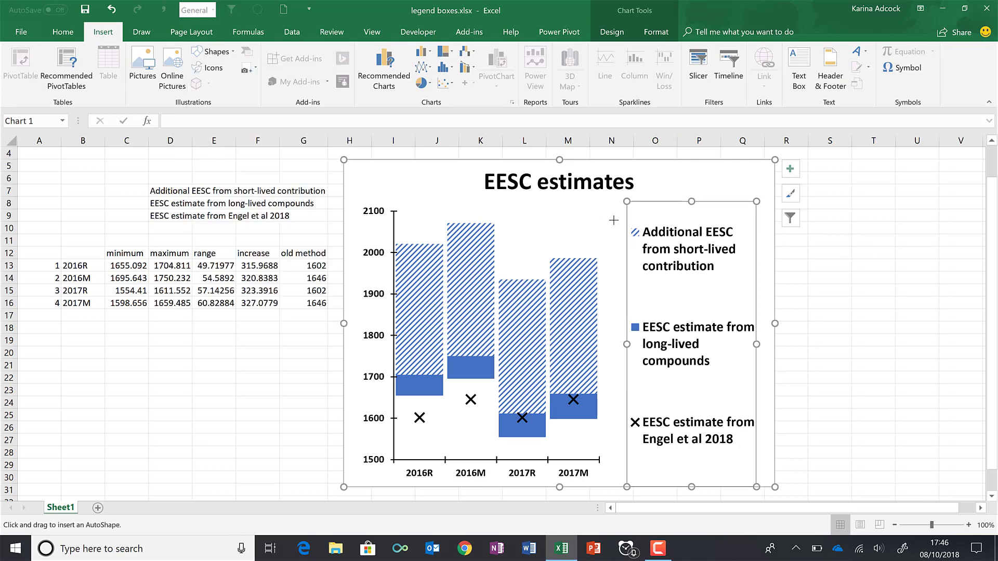
key("shift")
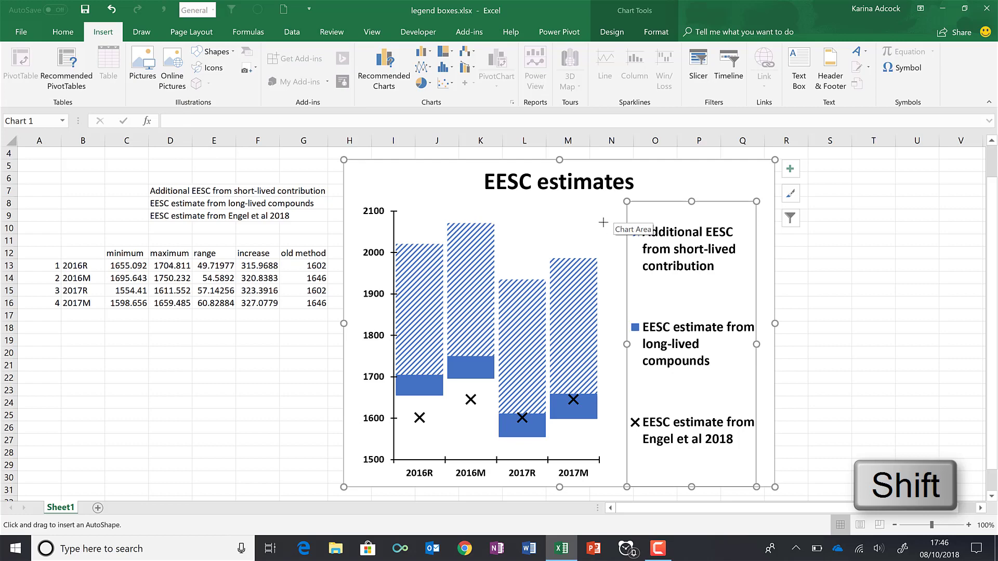
left_click_drag(604, 222, 624, 245)
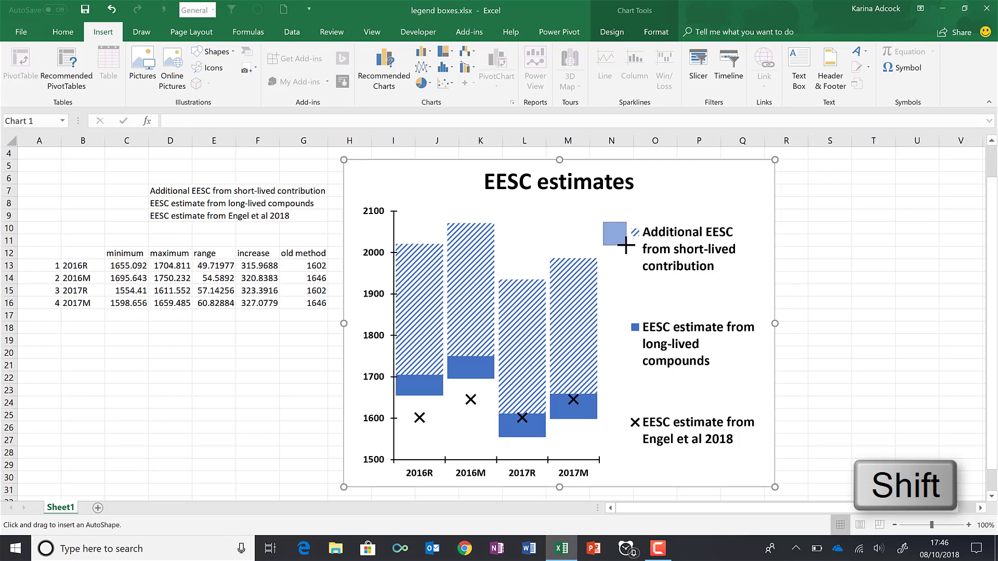
left_click_drag(630, 244, 629, 244)
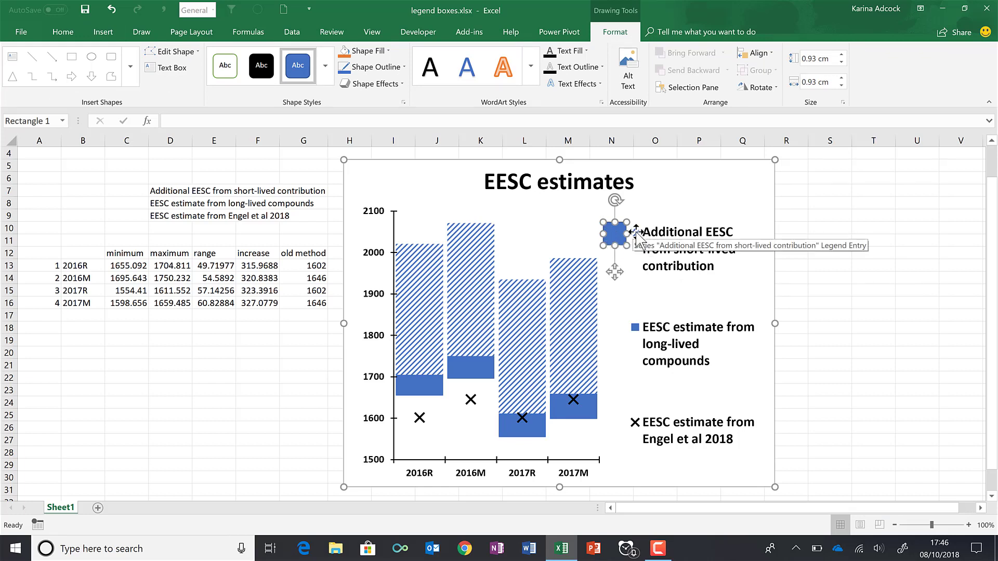
- Remove the square's outline, give it a diagonal-stripe pattern fill, and move it over the first legend key
left_click(388, 67)
left_click(379, 186)
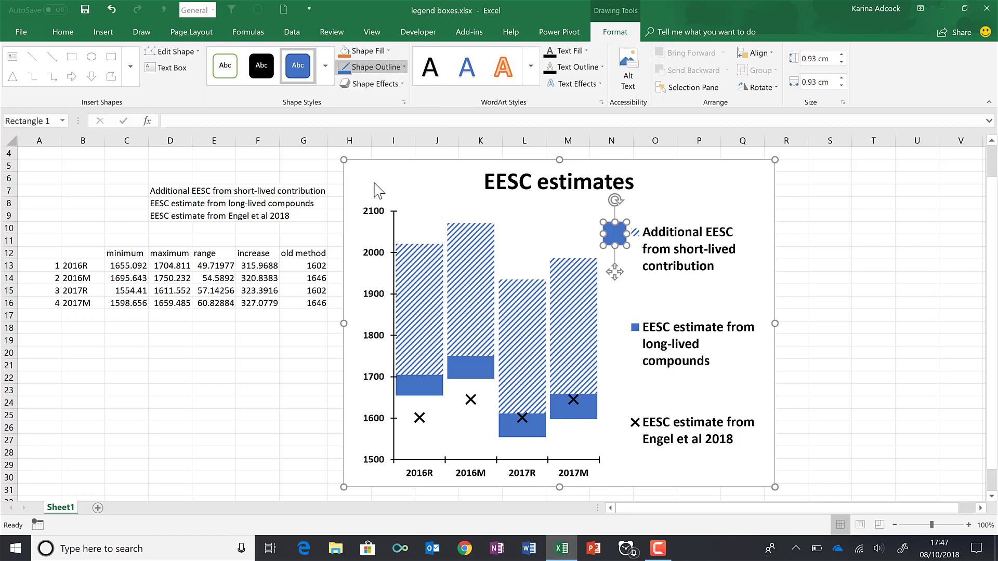
left_click(404, 103)
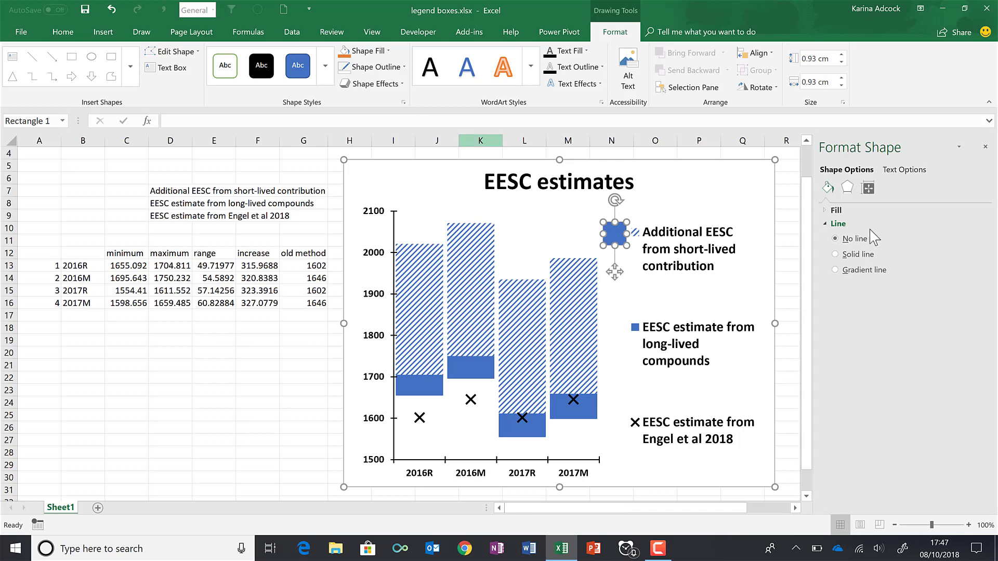
left_click(834, 210)
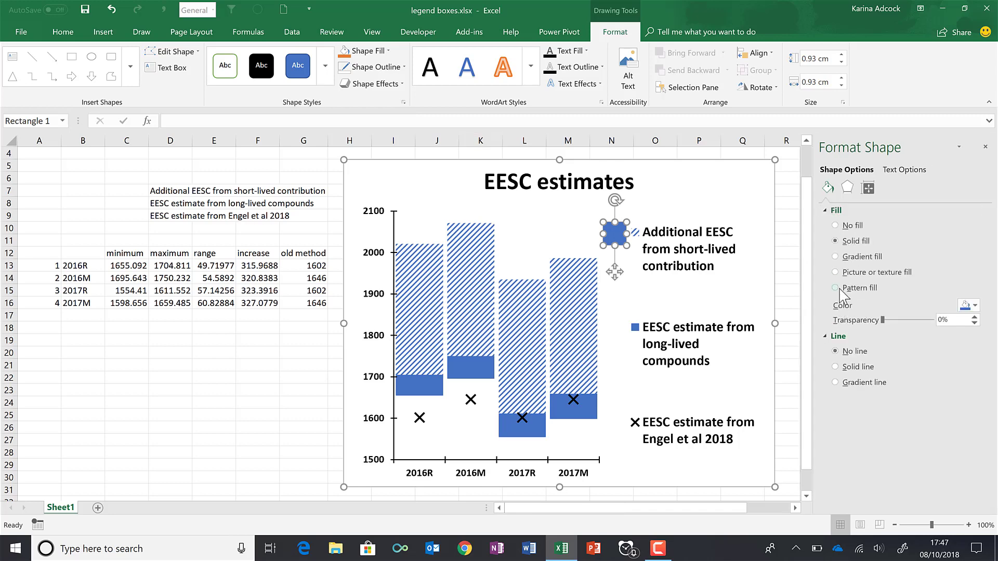
left_click(954, 353)
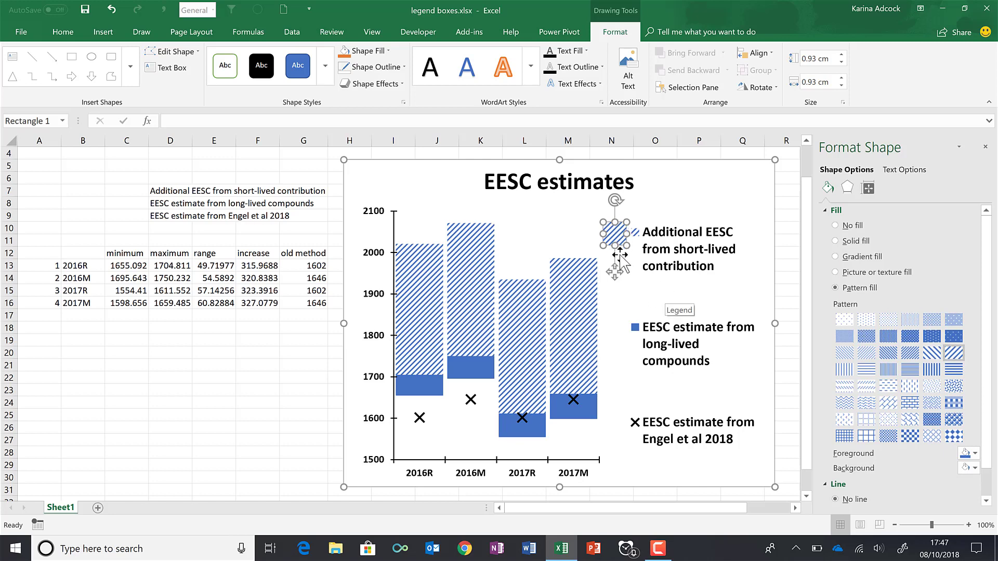
left_click_drag(615, 234, 630, 240)
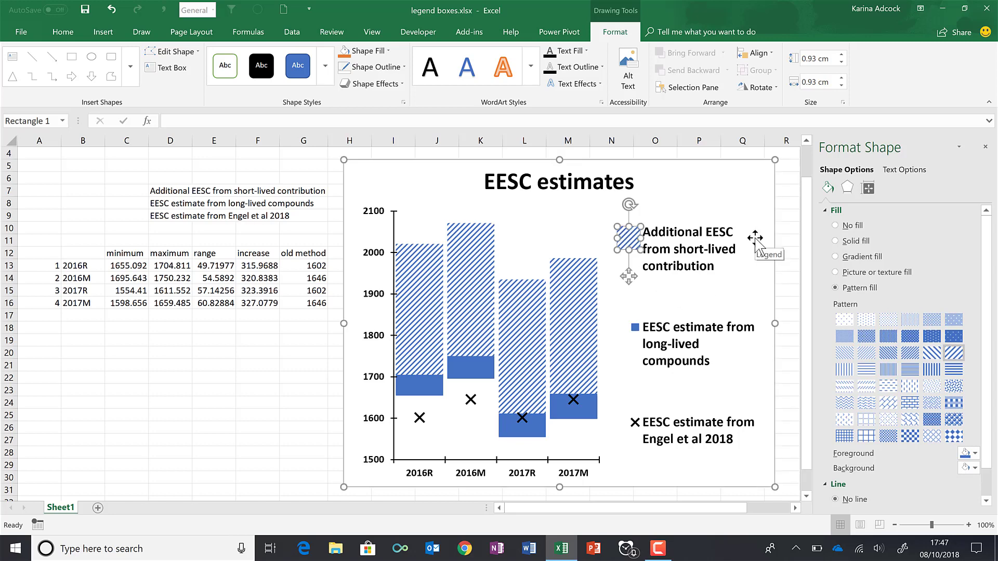
- Duplicate the patterned square beside the long-lived compounds entry and make it solid blue
key("ctrl+d")
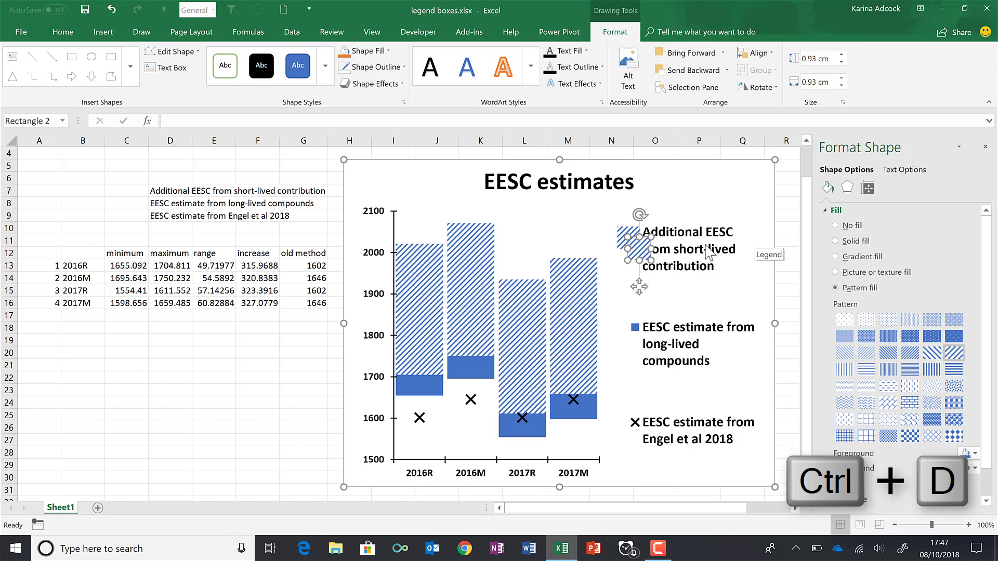
left_click_drag(634, 255, 621, 327)
left_click(845, 242)
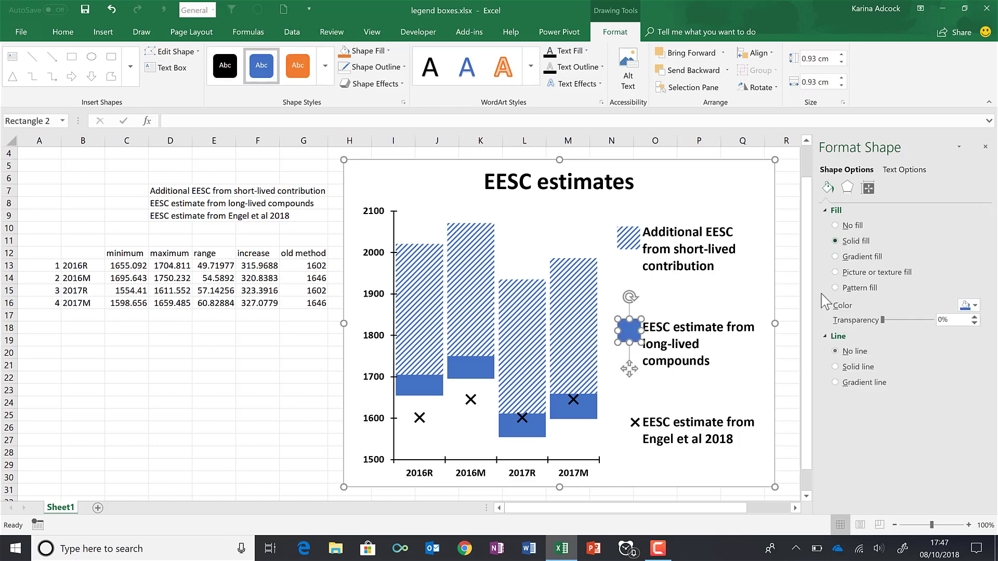
- Centre-align the hatched and blue legend squares on each other
left_click(630, 230, "ctrl")
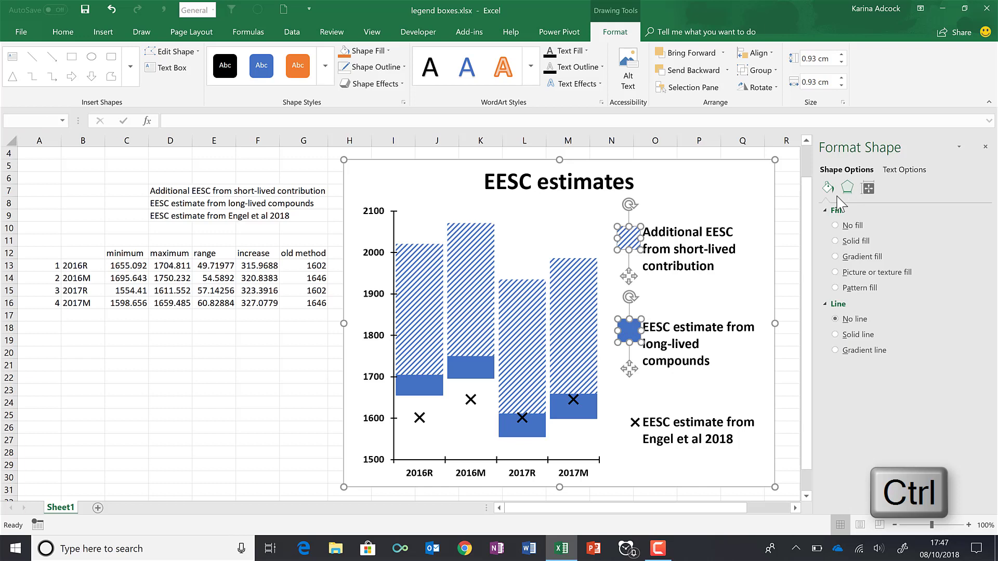
left_click(757, 52)
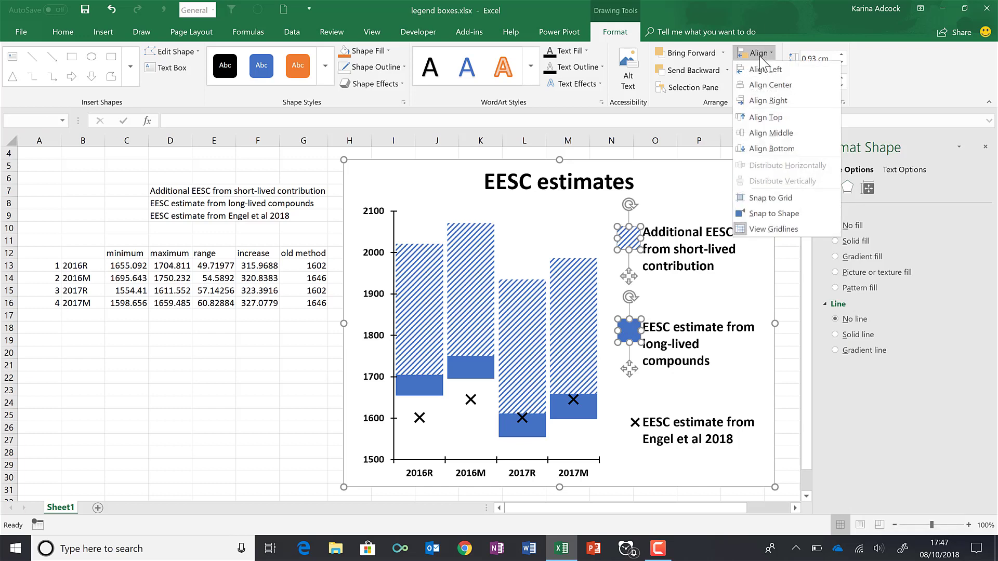
left_click(770, 85)
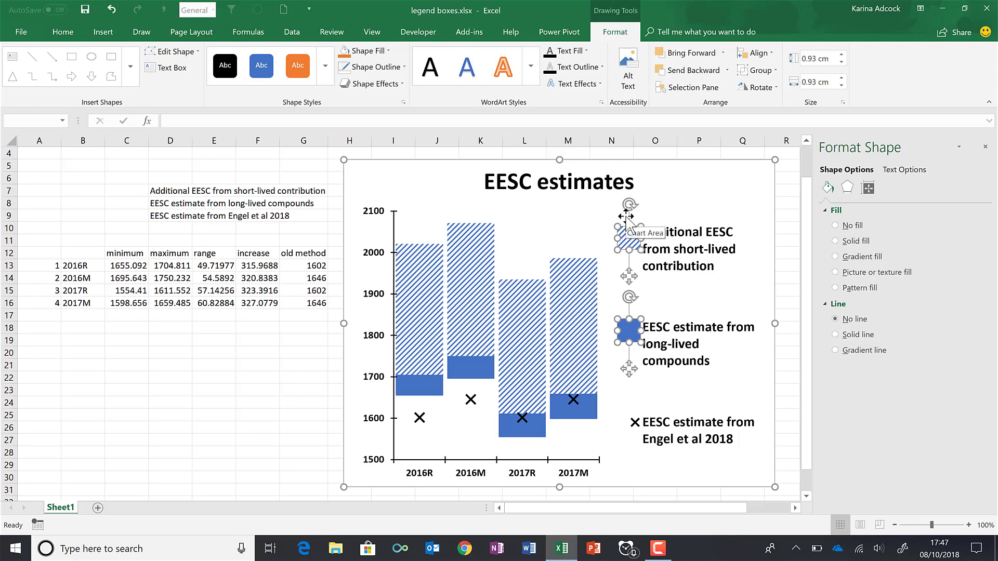
left_click(636, 408)
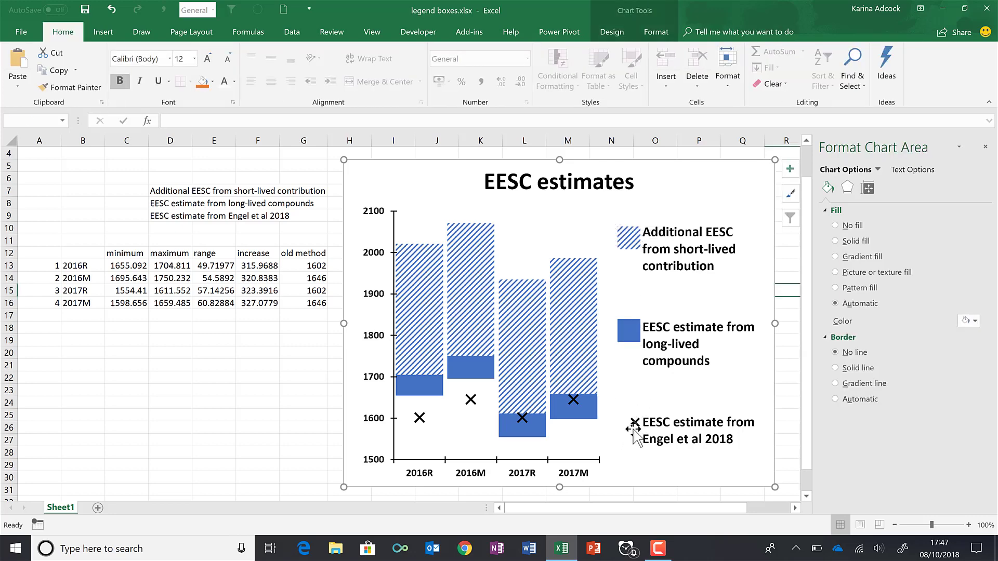
- Draw an even multiplication-sign X by the Engel et al 2018 legend entry, filled black with no outline
left_click(103, 31)
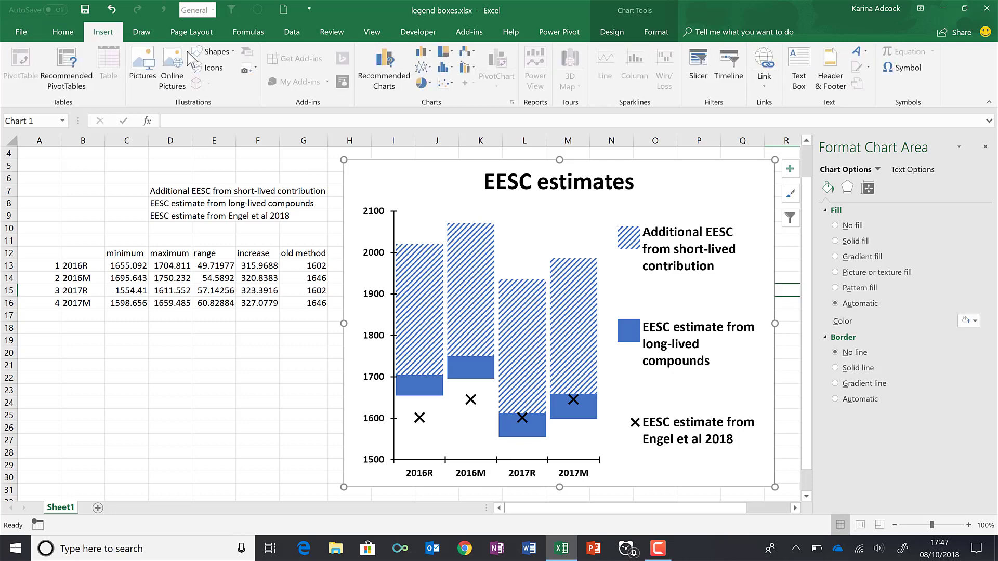
left_click(213, 52)
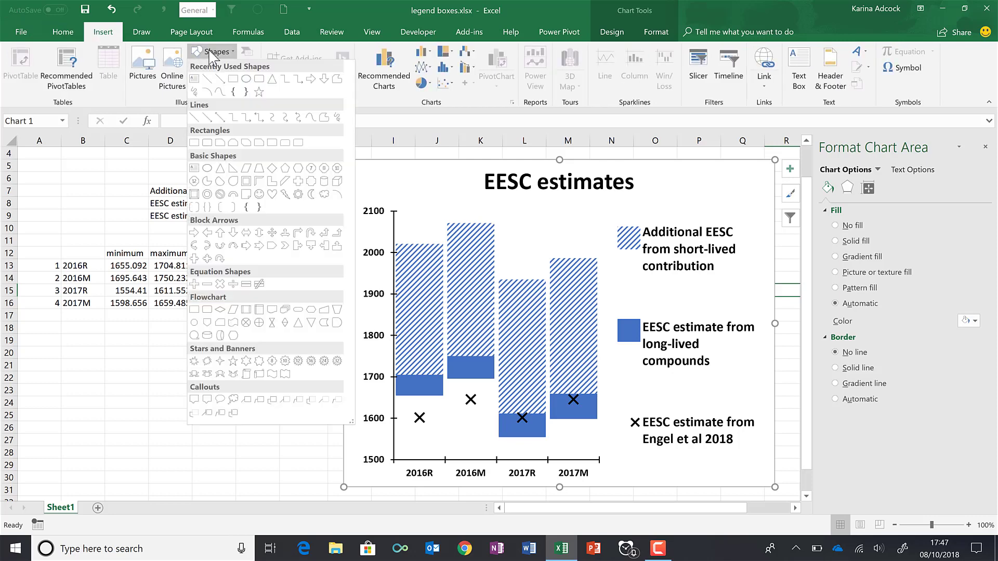
left_click(220, 284)
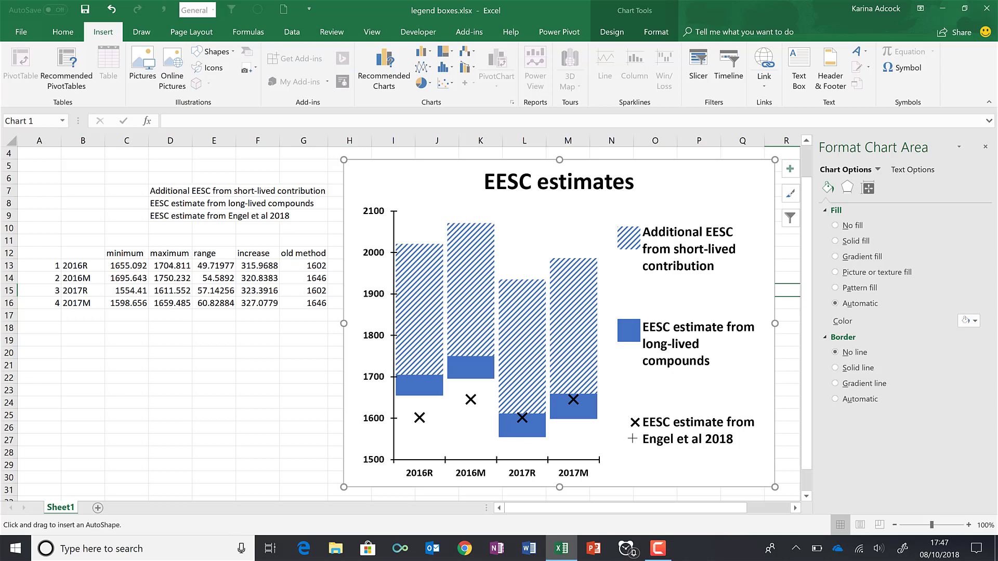
key("shift")
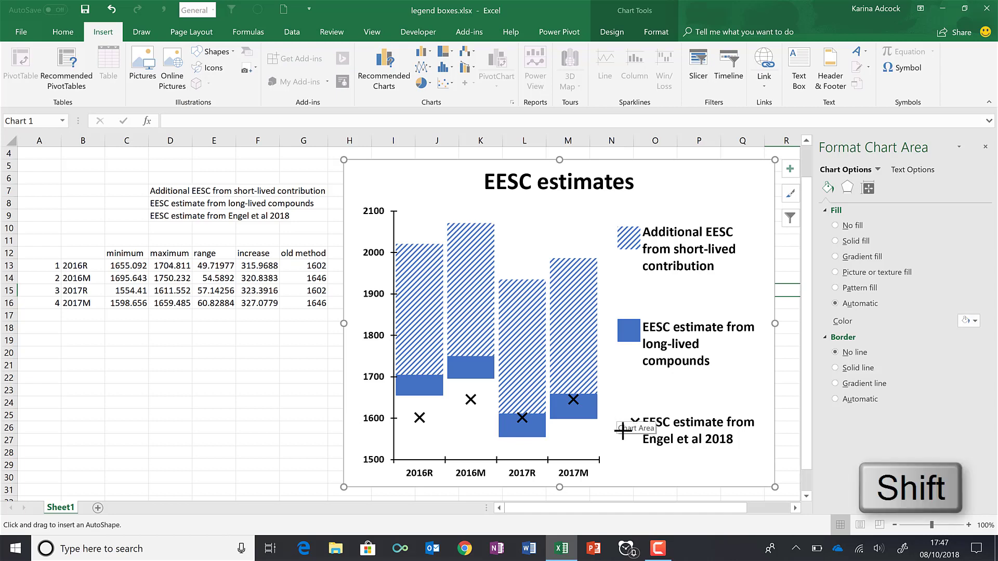
left_click_drag(623, 431, 643, 452)
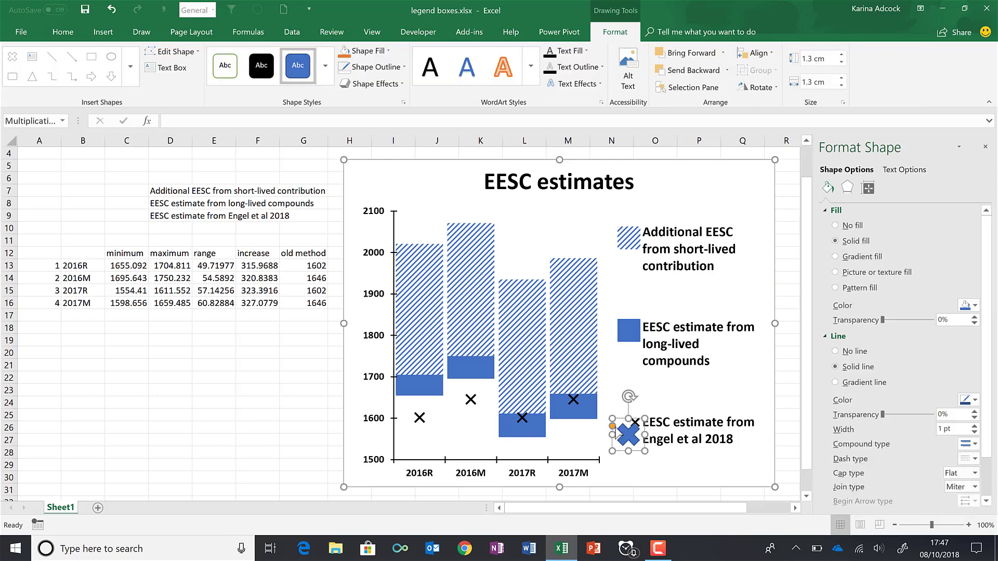
left_click_drag(614, 426, 628, 439)
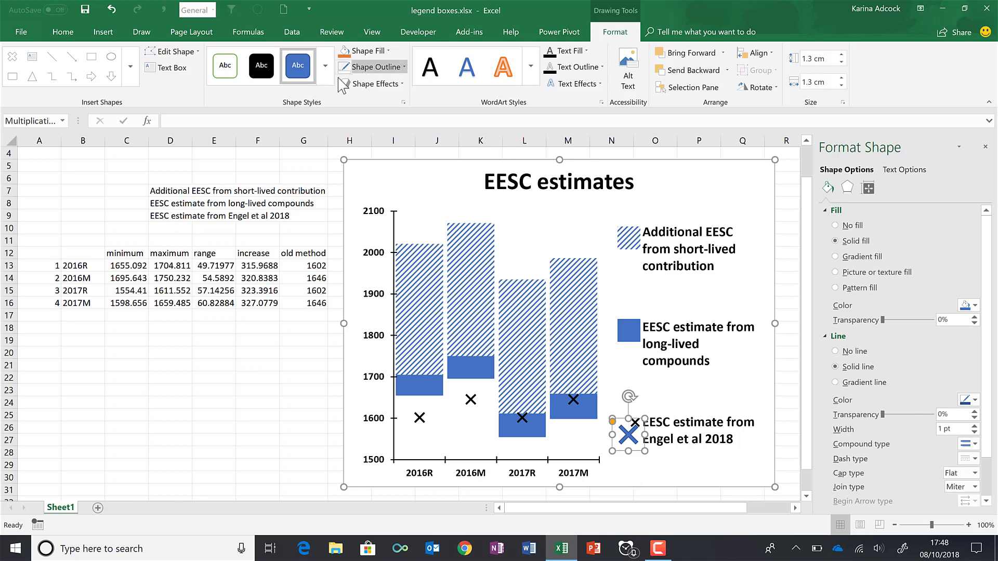
left_click(371, 66)
left_click(367, 51)
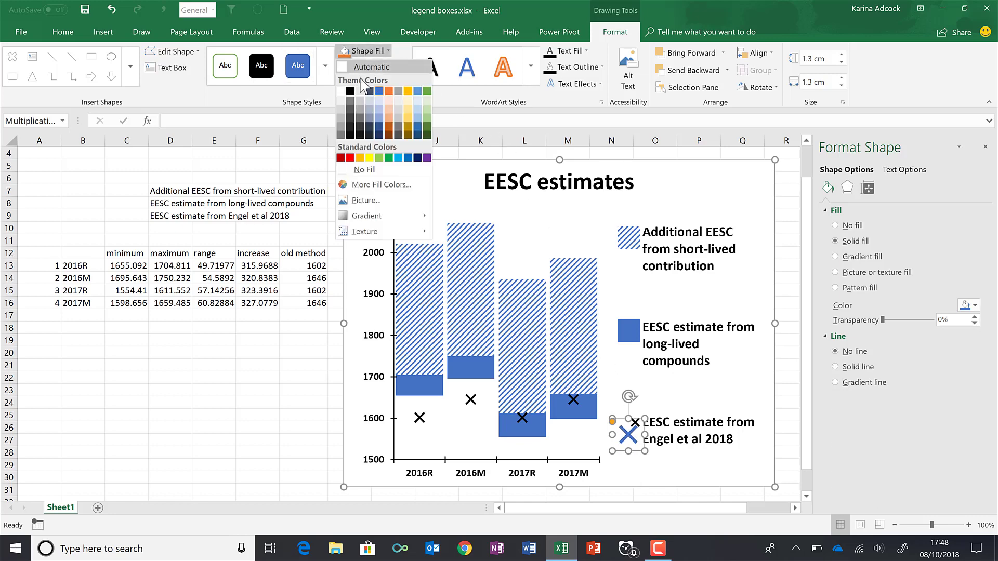
left_click(350, 91)
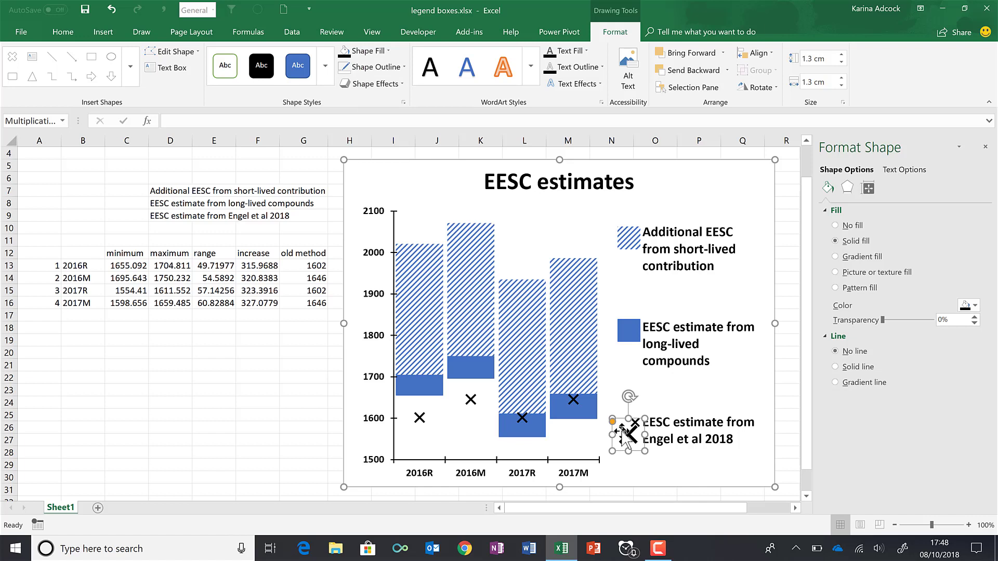
- Place the black X on the Engel legend marker with a white, outline-free box sent behind it
left_click_drag(630, 423, 630, 416)
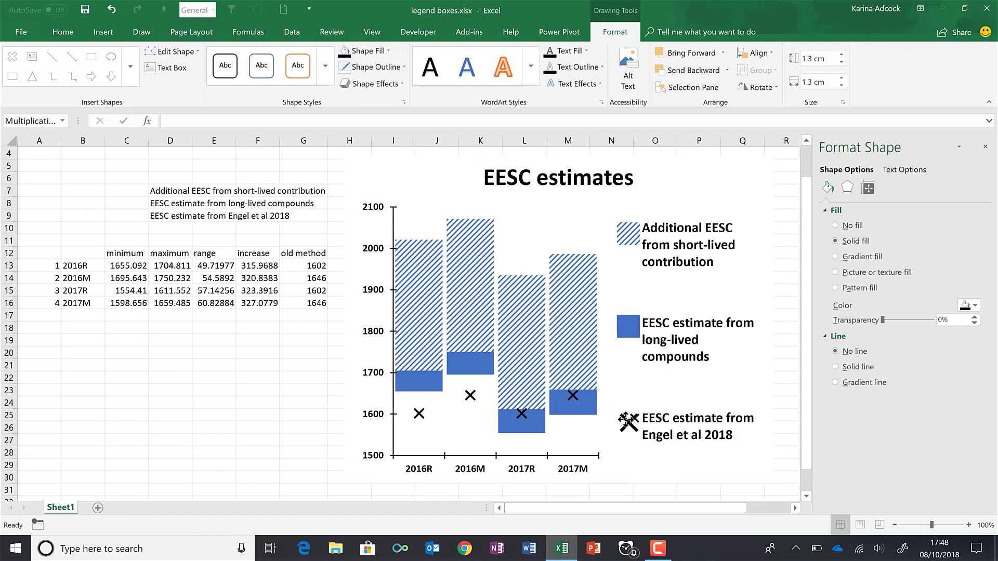
left_click_drag(629, 422, 630, 423)
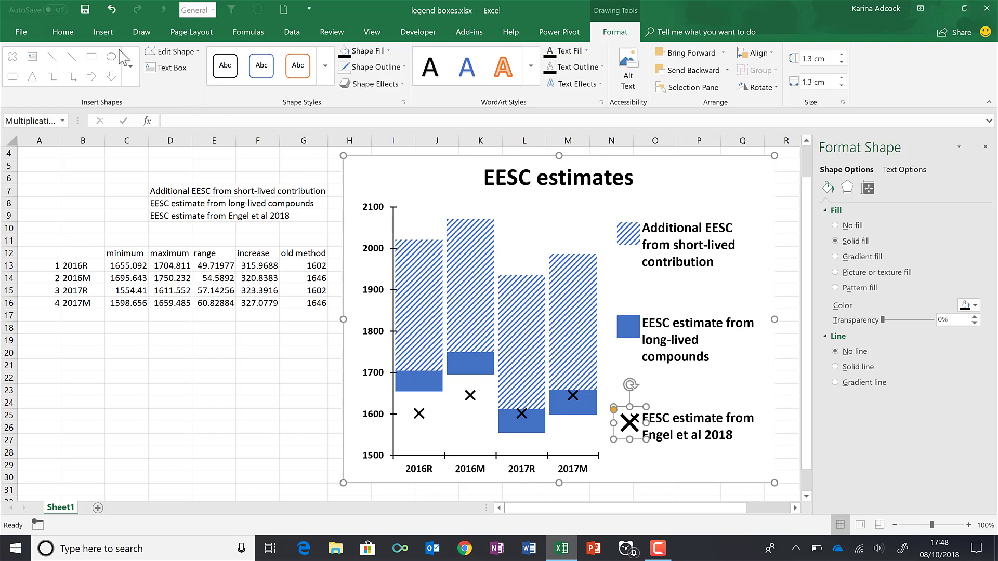
left_click(91, 57)
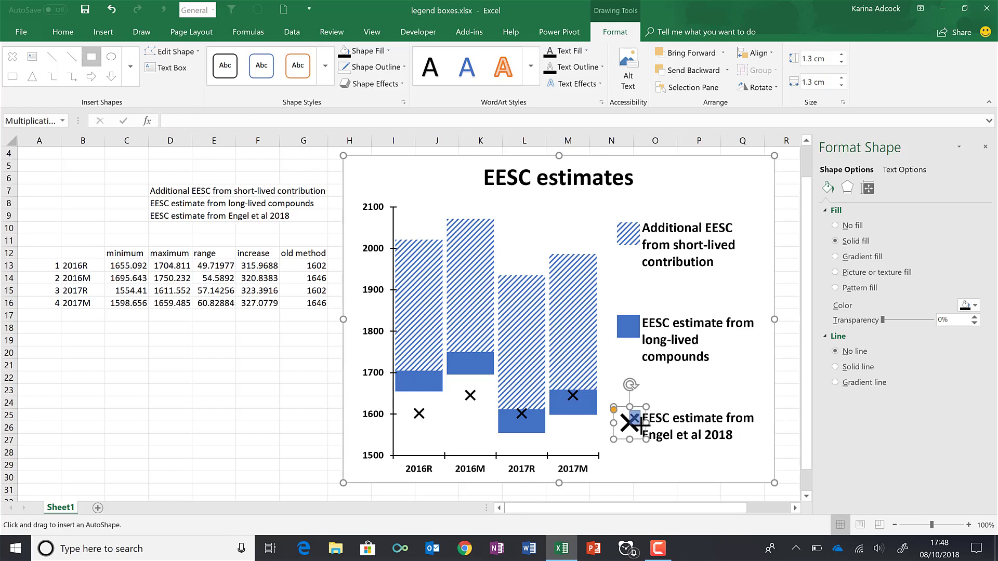
left_click_drag(631, 412, 640, 424)
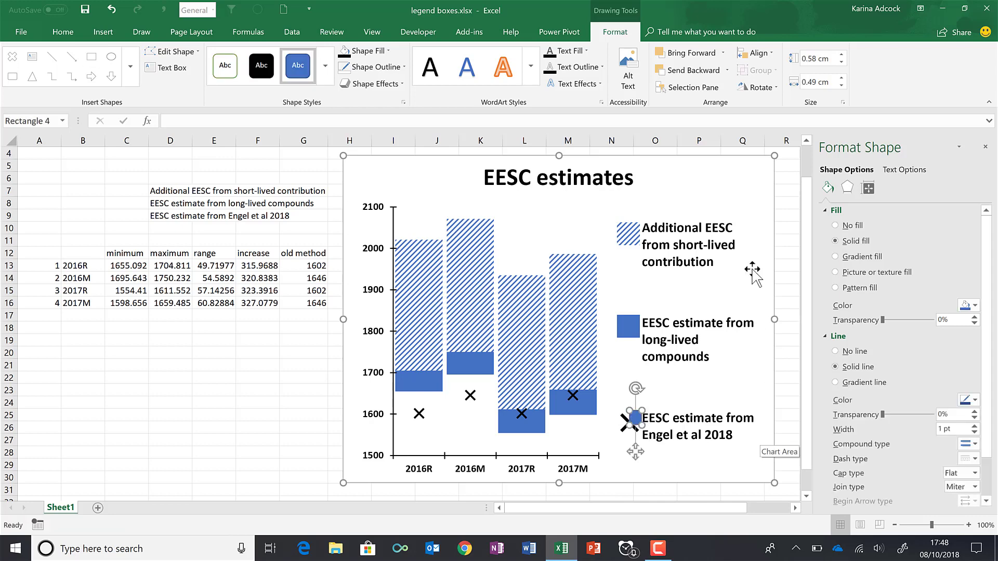
left_click(345, 67)
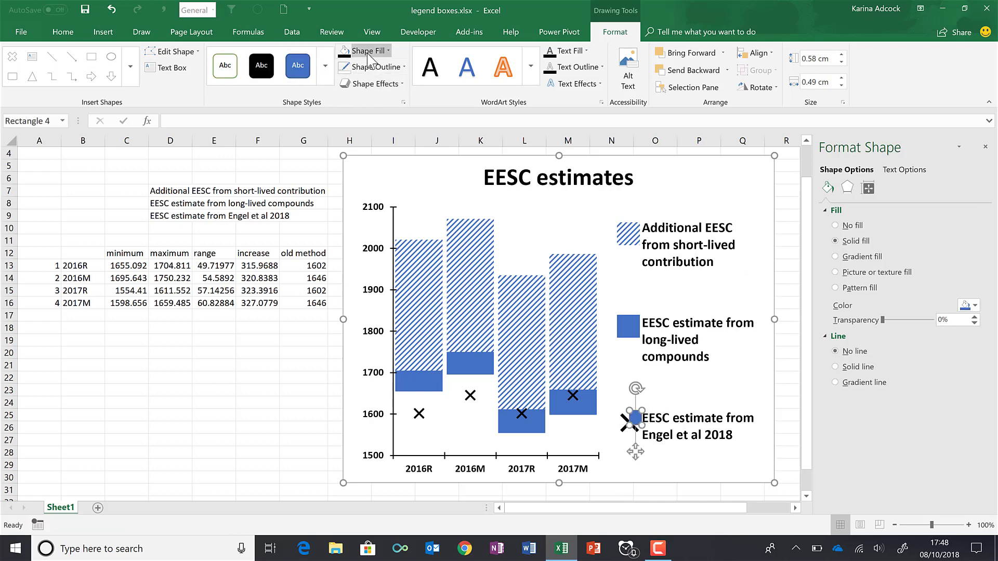
left_click(368, 52)
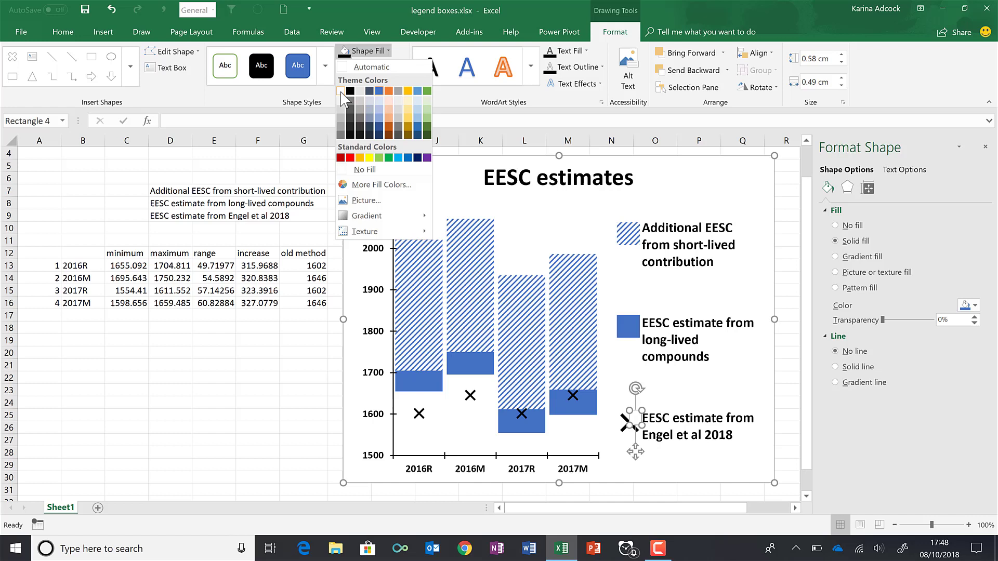
left_click(341, 91)
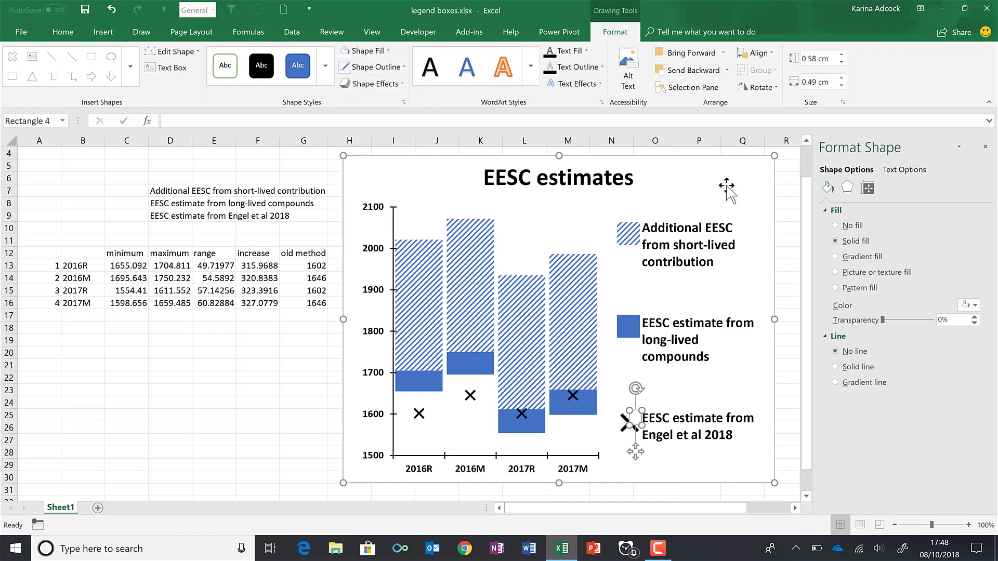
left_click(699, 74)
- Search Windows for Snipping Tool
left_click(632, 455)
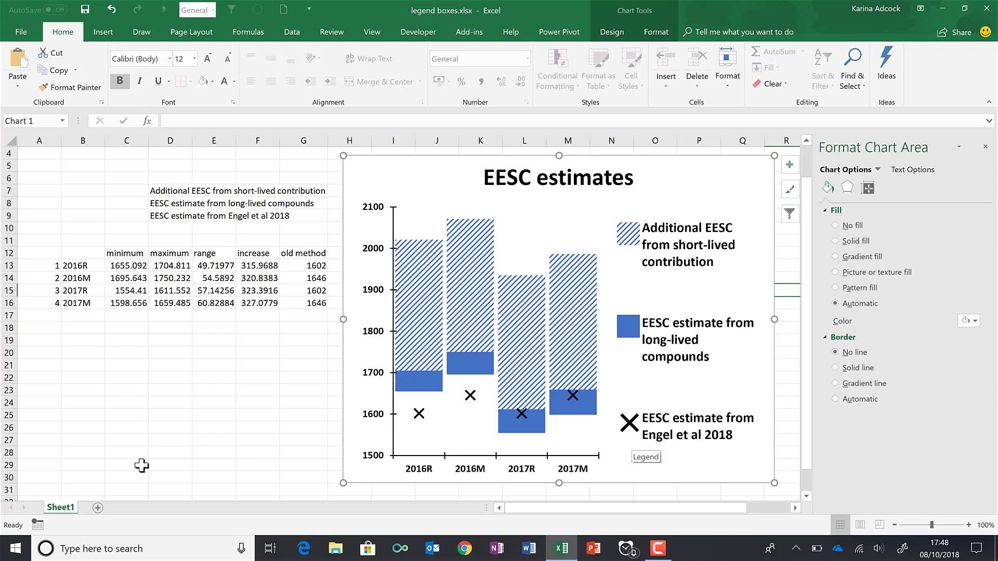
left_click(119, 546)
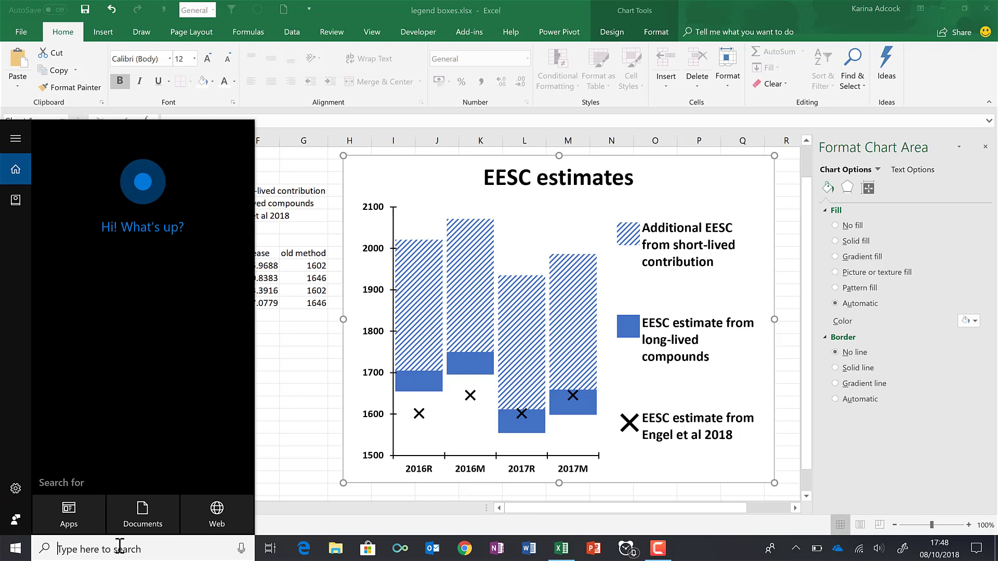
type("snipping")
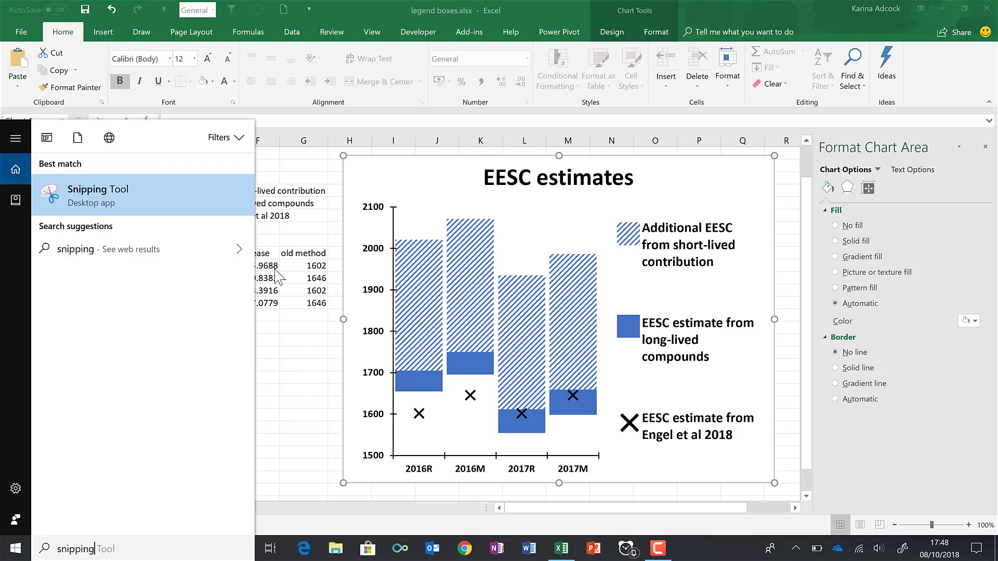
- Snip the 2016R X marker from the chart and save it to the Desktop as Capture.PNG
left_click(112, 205)
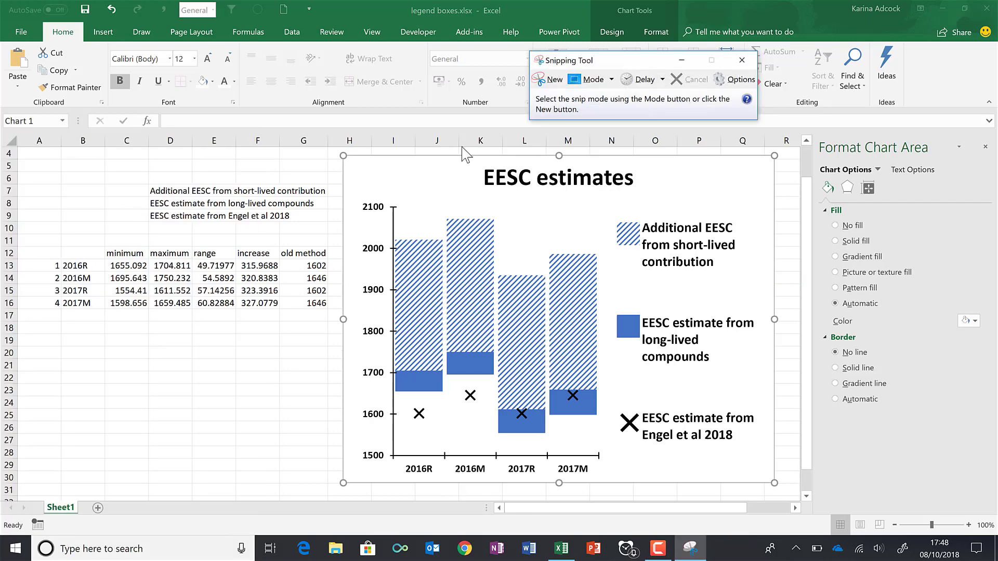
left_click(552, 81)
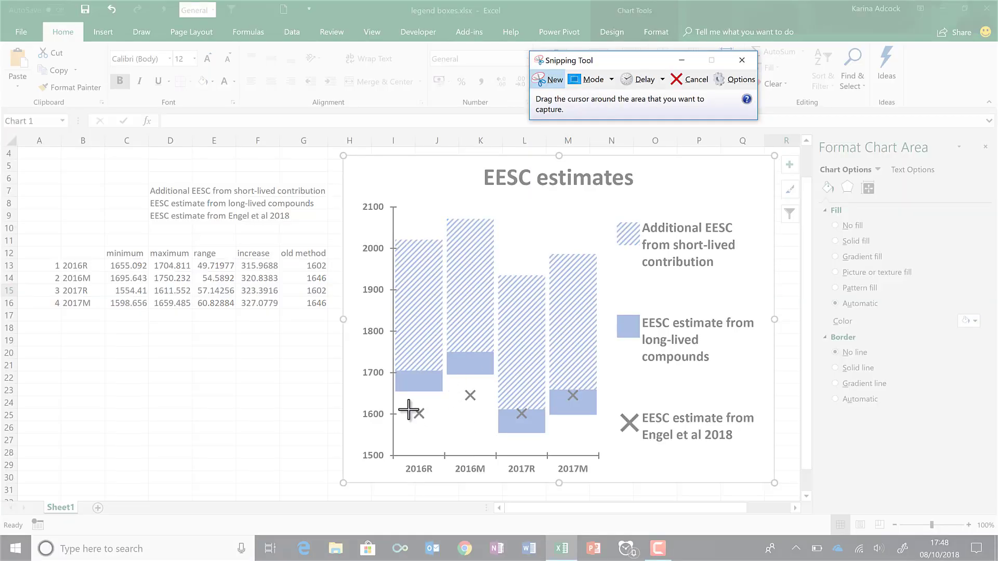
left_click_drag(411, 406, 427, 422)
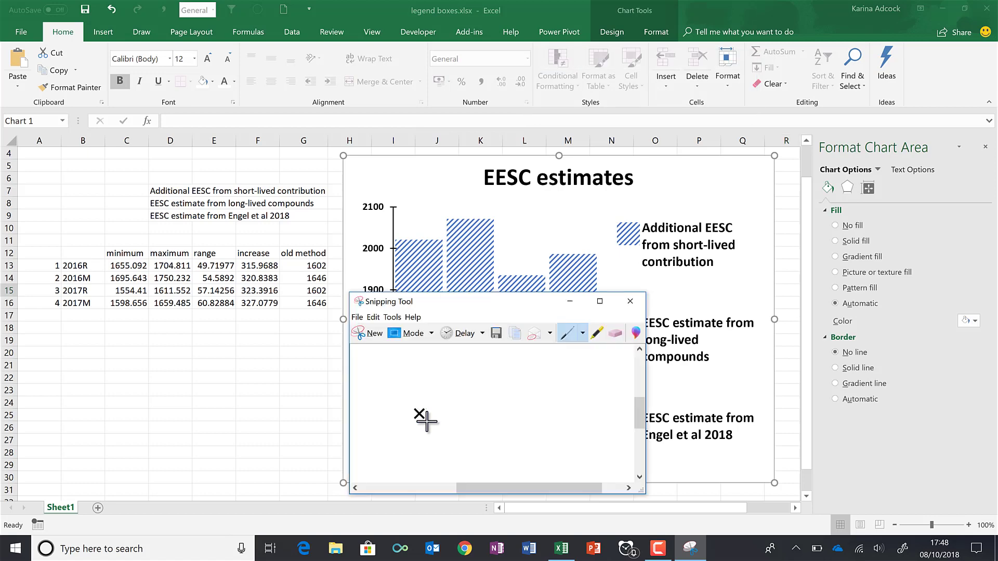
left_click(497, 336)
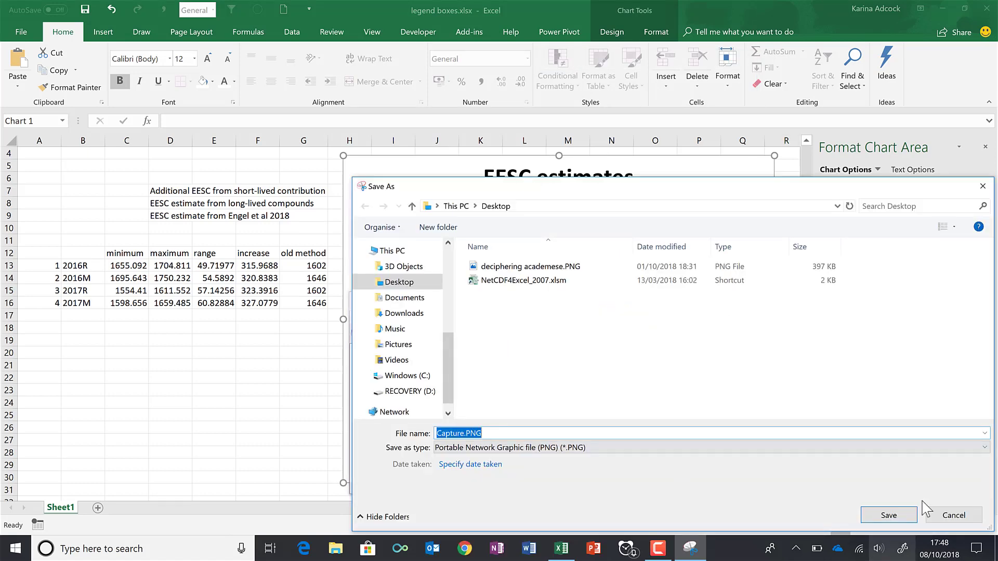
left_click(890, 514)
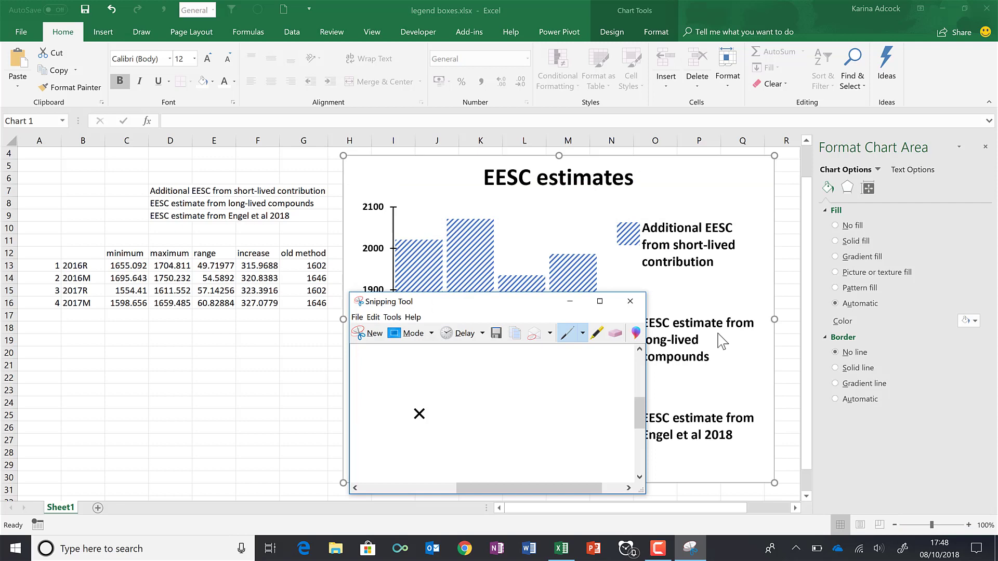
- Close Snipping Tool and insert the Capture.PNG picture from the Desktop into the sheet
left_click(635, 302)
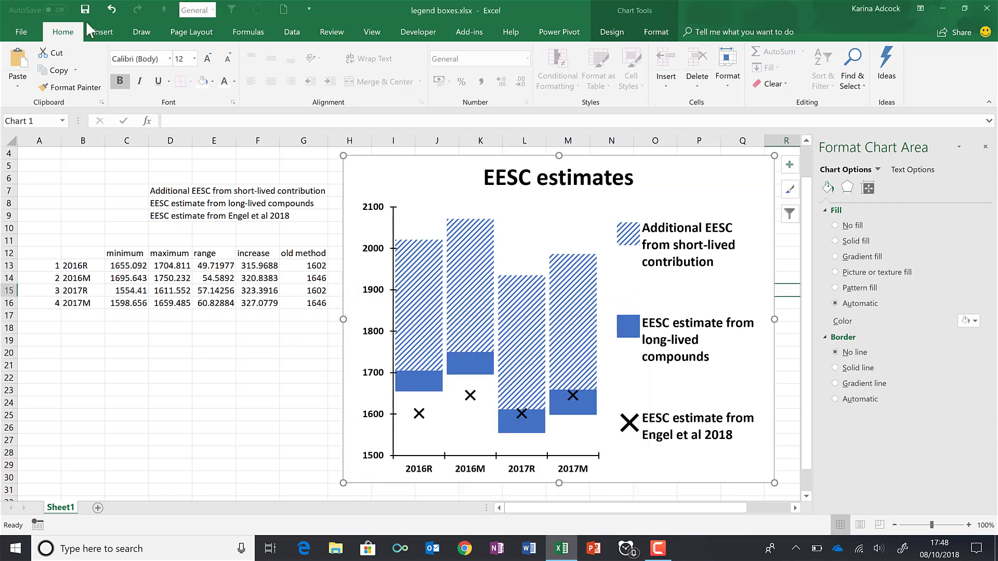
left_click(102, 32)
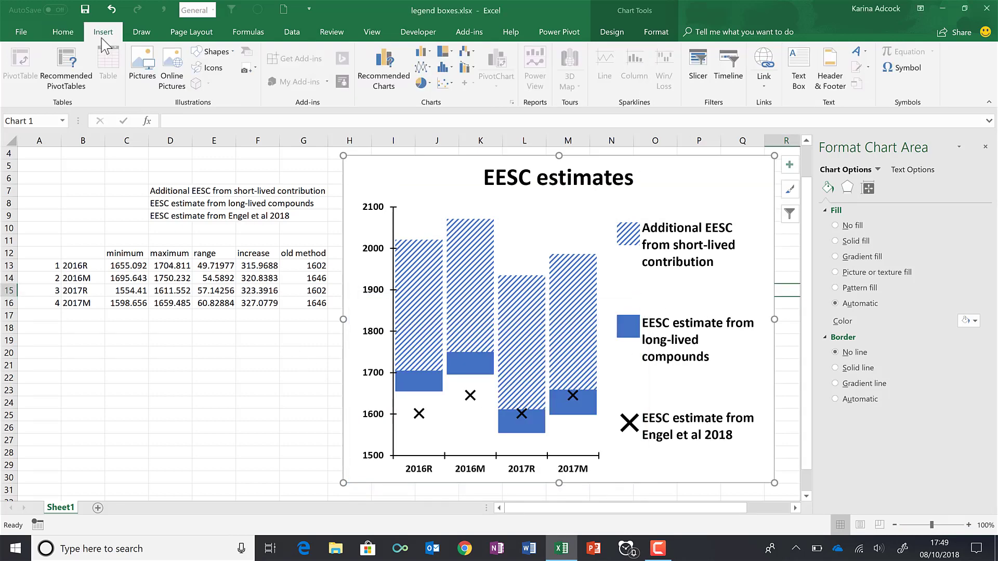
left_click(142, 70)
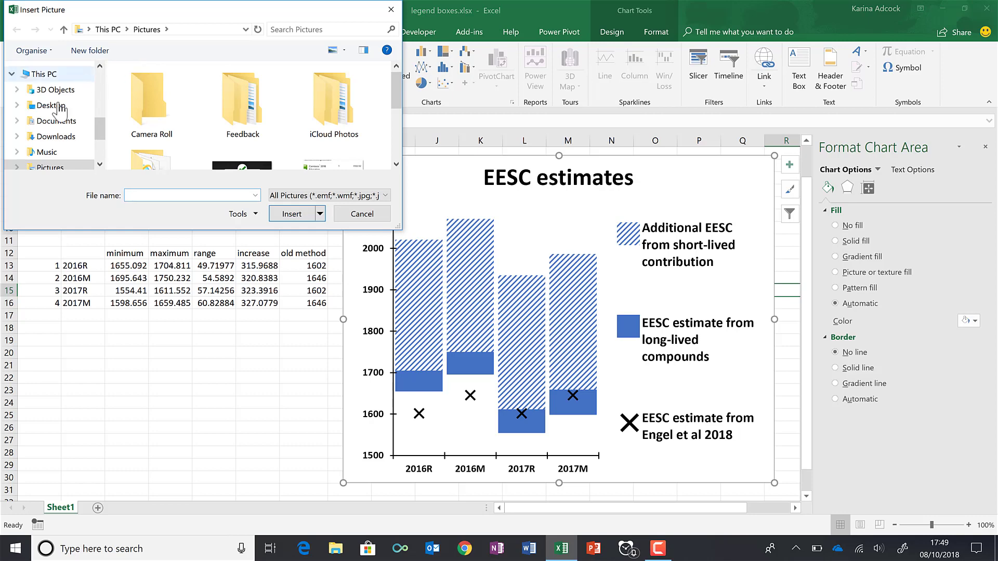
left_click(60, 107)
left_click(148, 107)
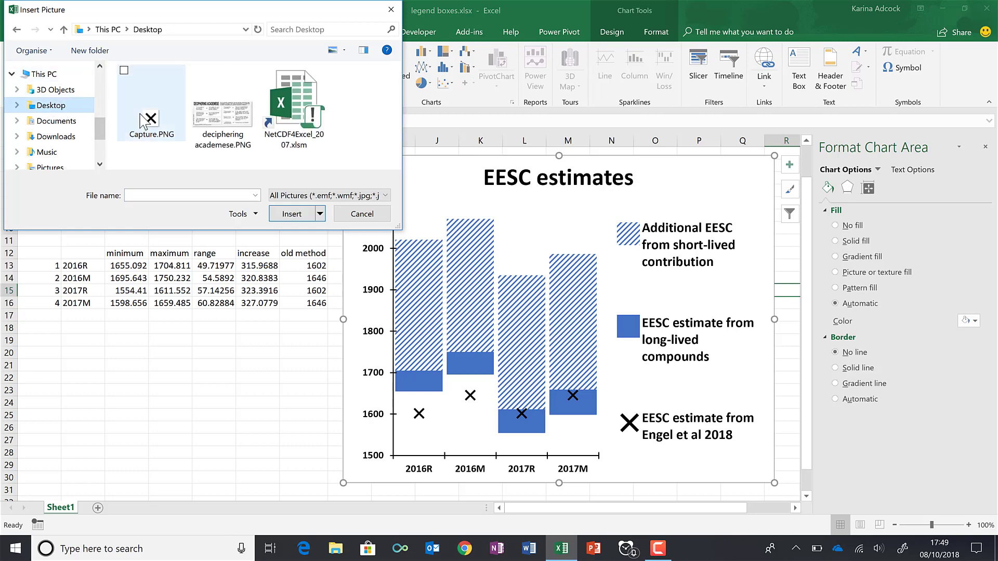
left_click(299, 216)
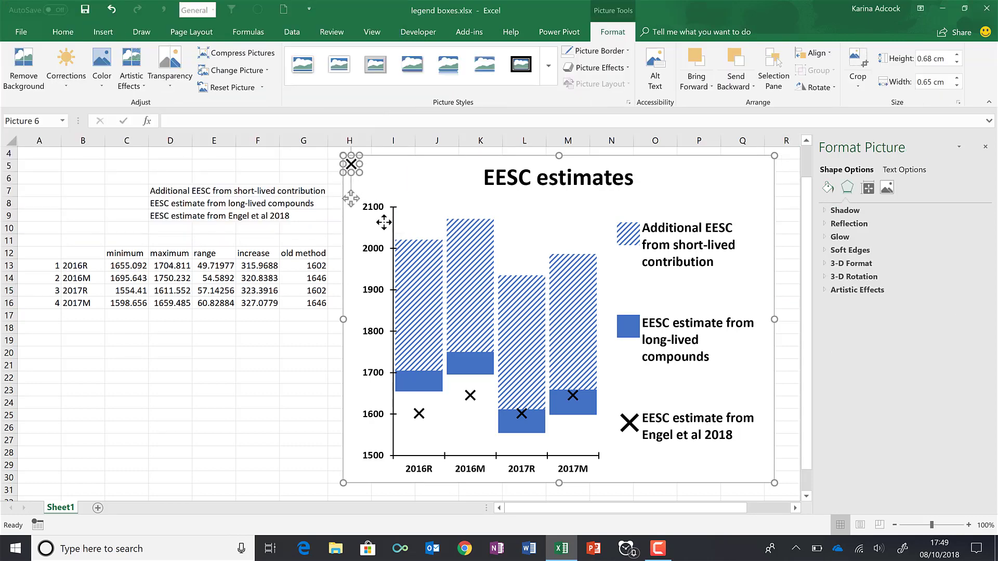
- Move the X picture onto the Engel et al 2018 legend key and enlarge it proportionally
left_click_drag(351, 164, 581, 433)
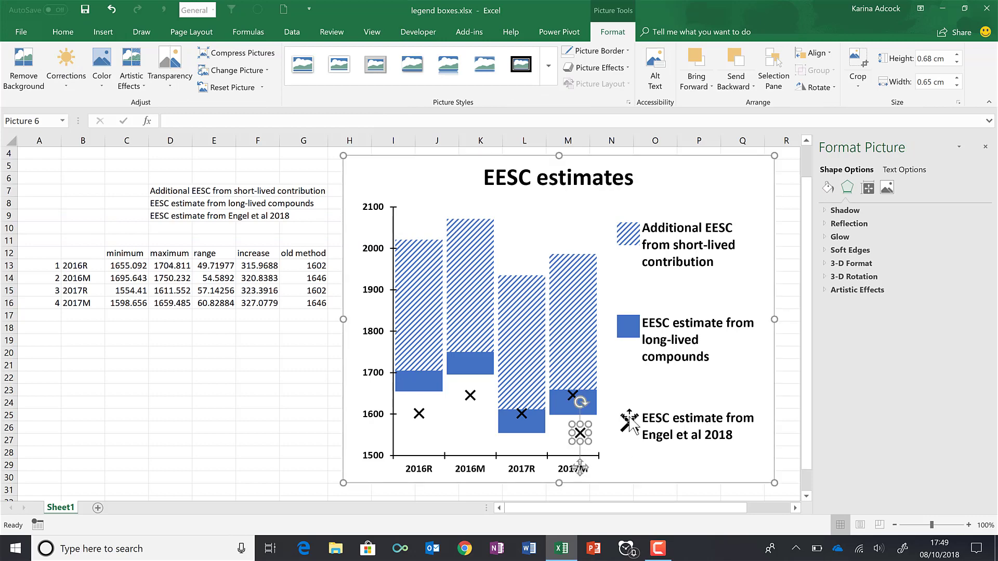
left_click(629, 422)
left_click(629, 422)
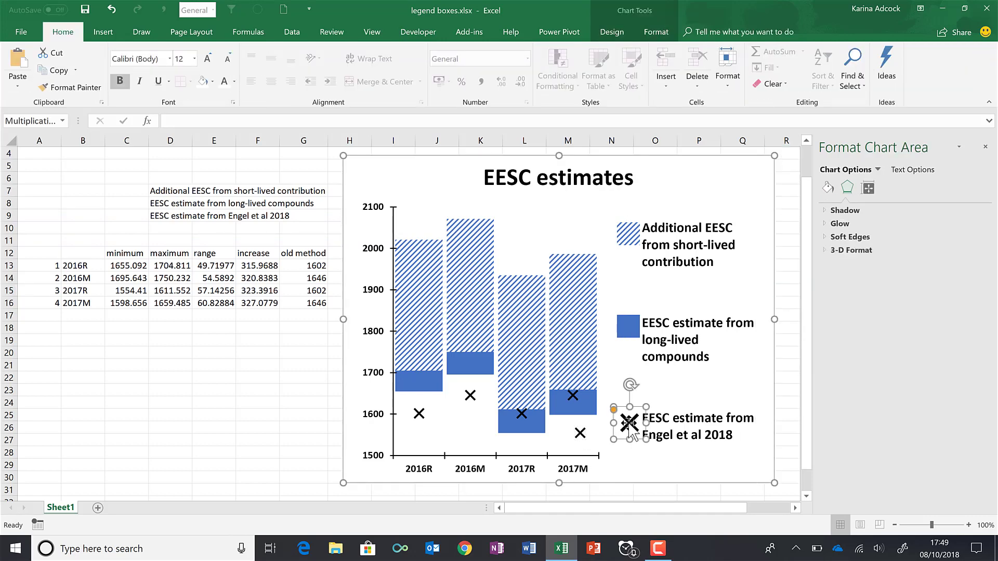
left_click(630, 422)
key("Escape")
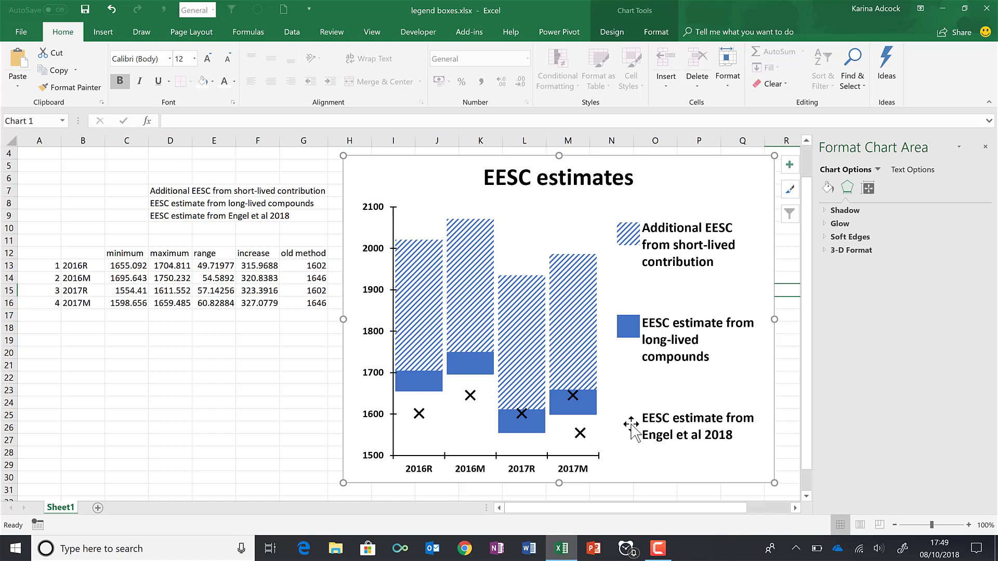
left_click(631, 424)
key("Escape")
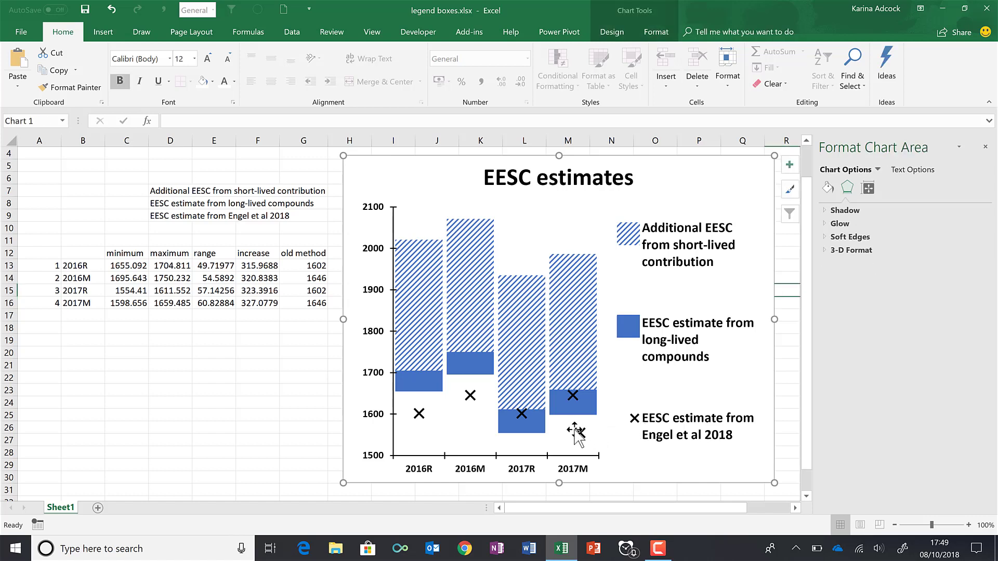
left_click_drag(576, 434, 615, 435)
key("shift")
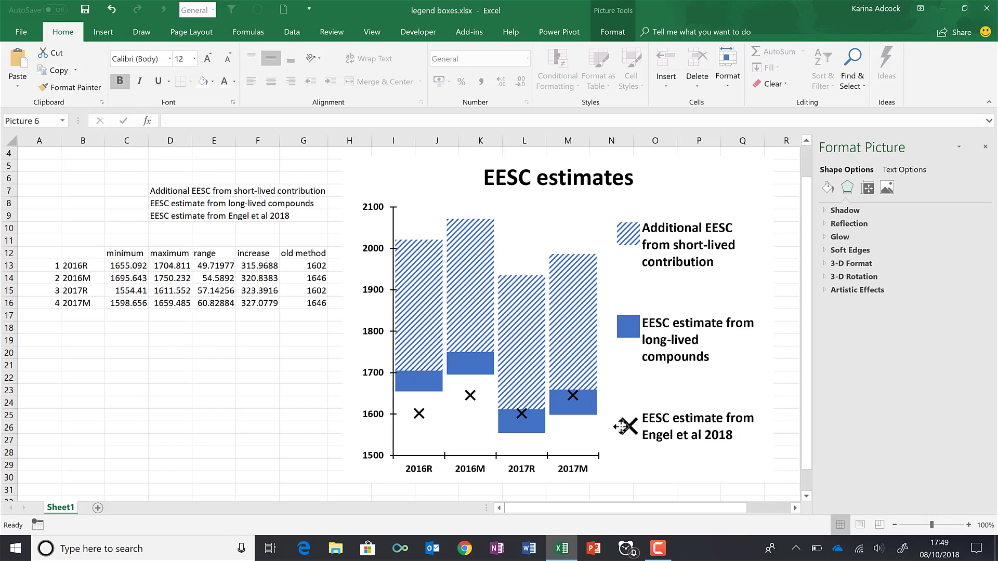
left_click(611, 457)
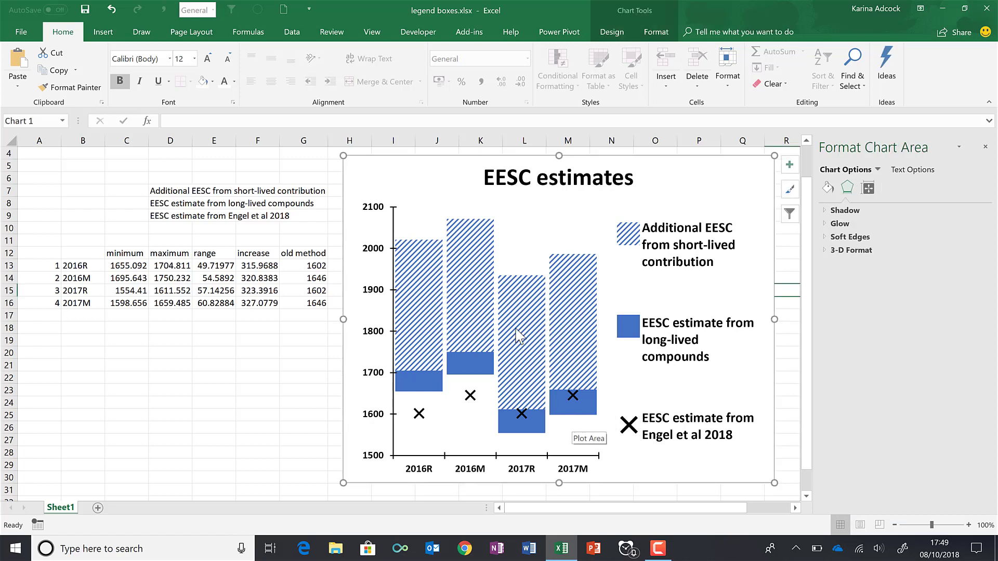
- Make the 2016M bar's pattern foreground red and nudge the hatched legend swatch slightly left
left_click(481, 251)
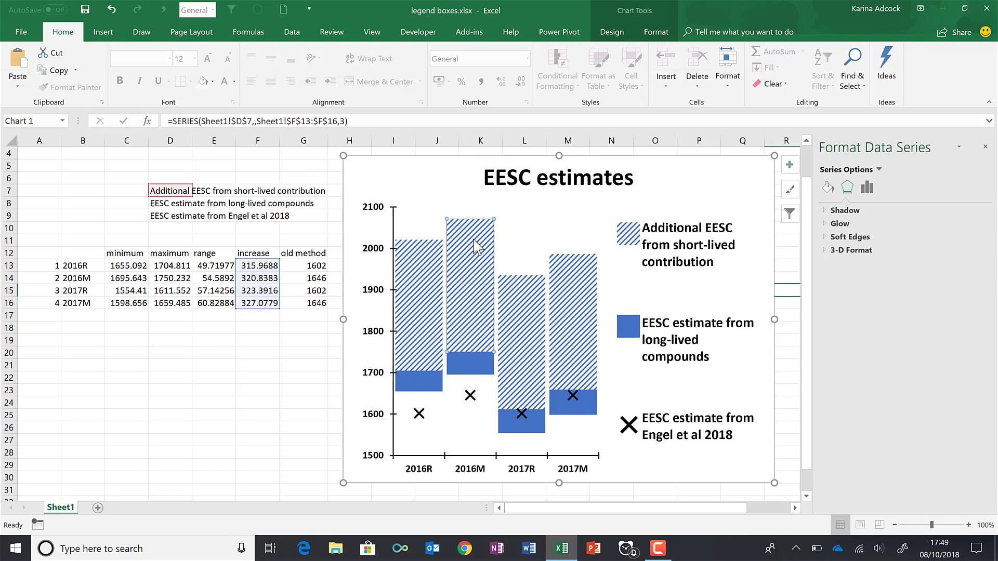
left_click(476, 245)
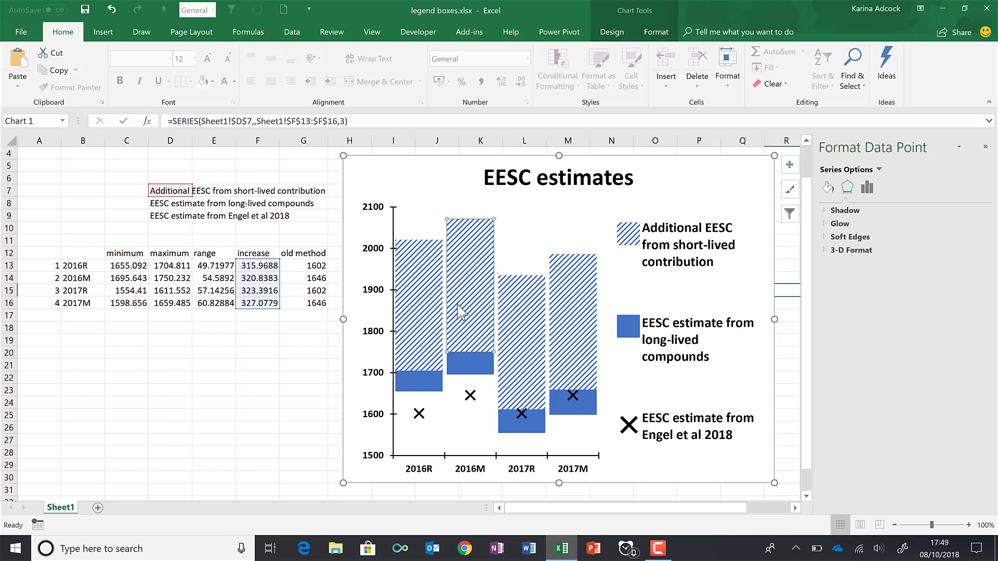
left_click(828, 188)
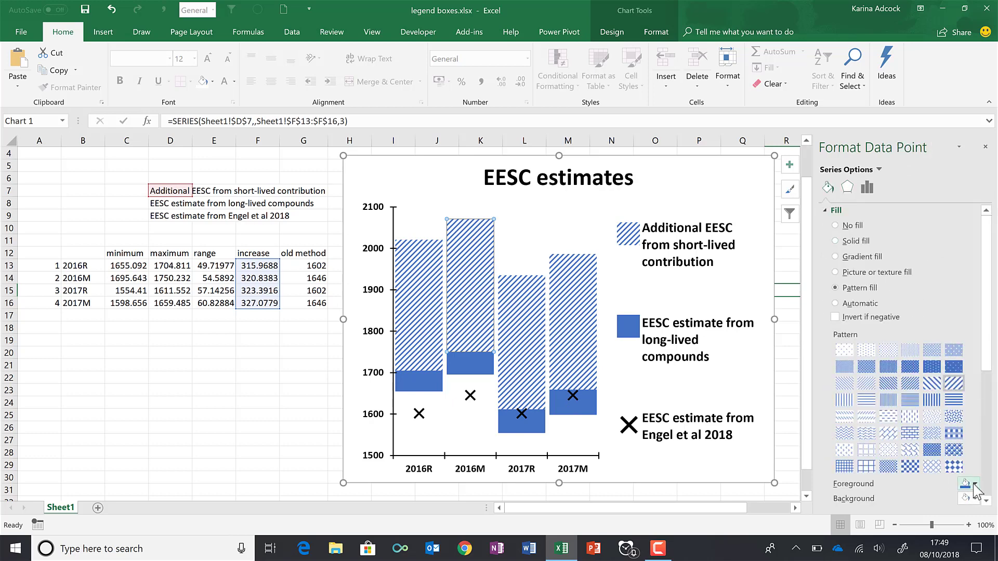
left_click(975, 483)
left_click(916, 459)
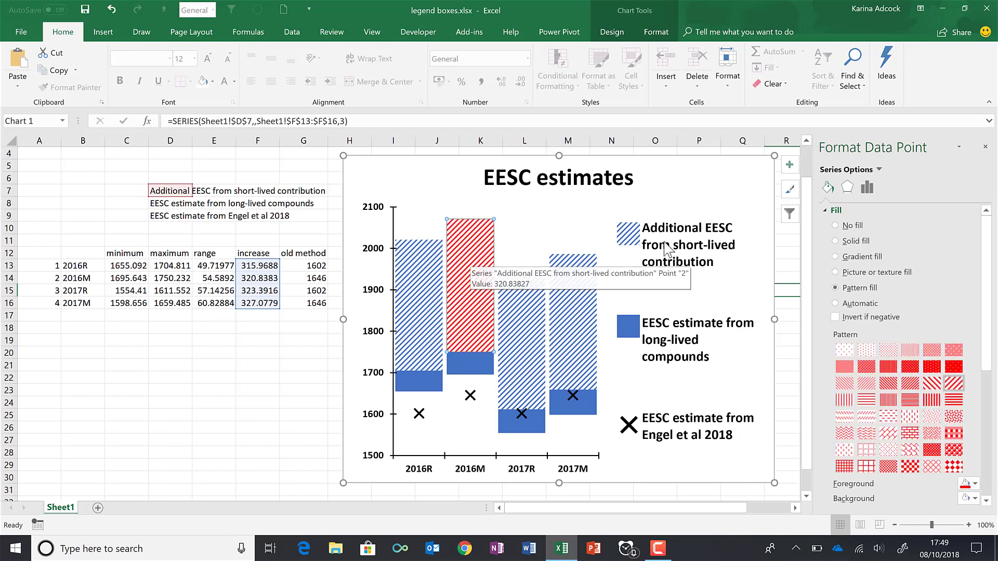
left_click(619, 227)
mouse_move(631, 233)
left_mouse_down()
mouse_move(611, 233)
mouse_move(628, 238)
left_mouse_up()
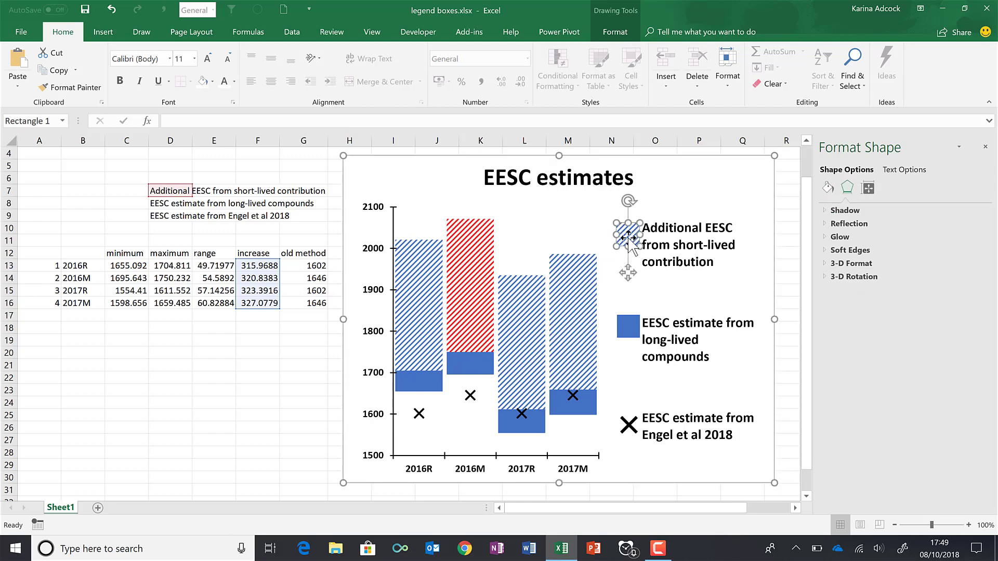
- Narrow the hatched legend swatch to 0.5 cm wide
left_click(613, 32)
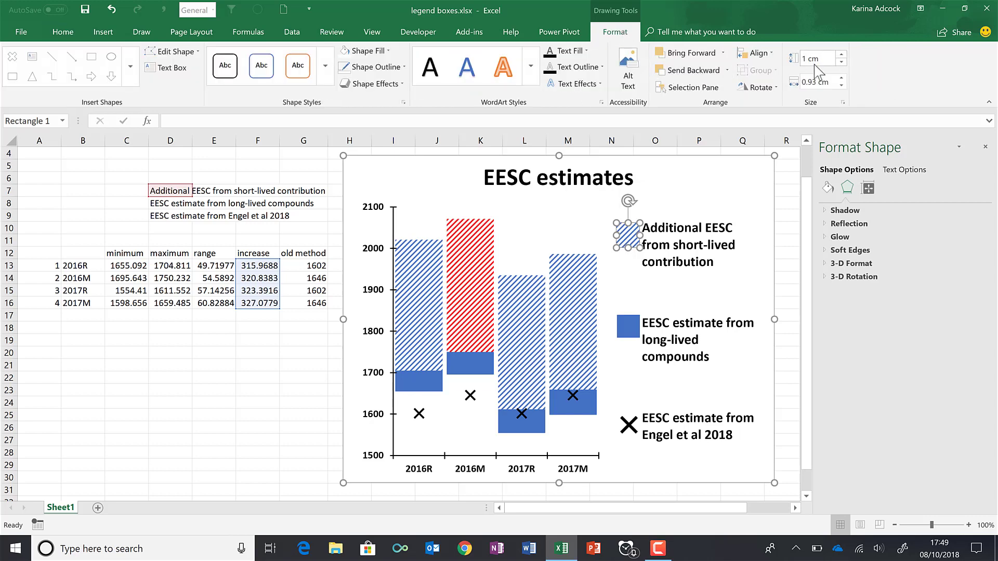
left_click(841, 84)
left_click(841, 85)
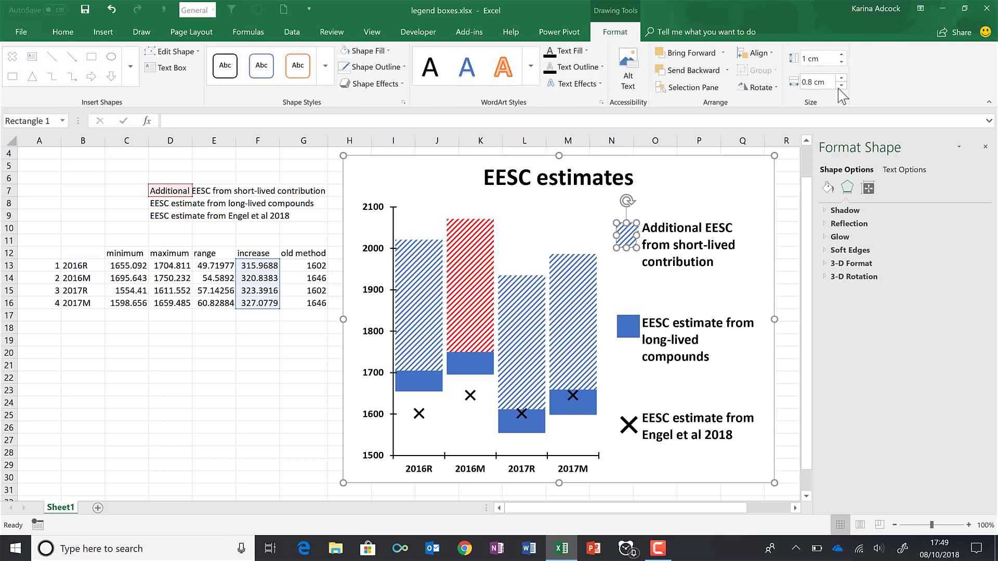
left_click(841, 85)
left_click(842, 85)
left_click(841, 85)
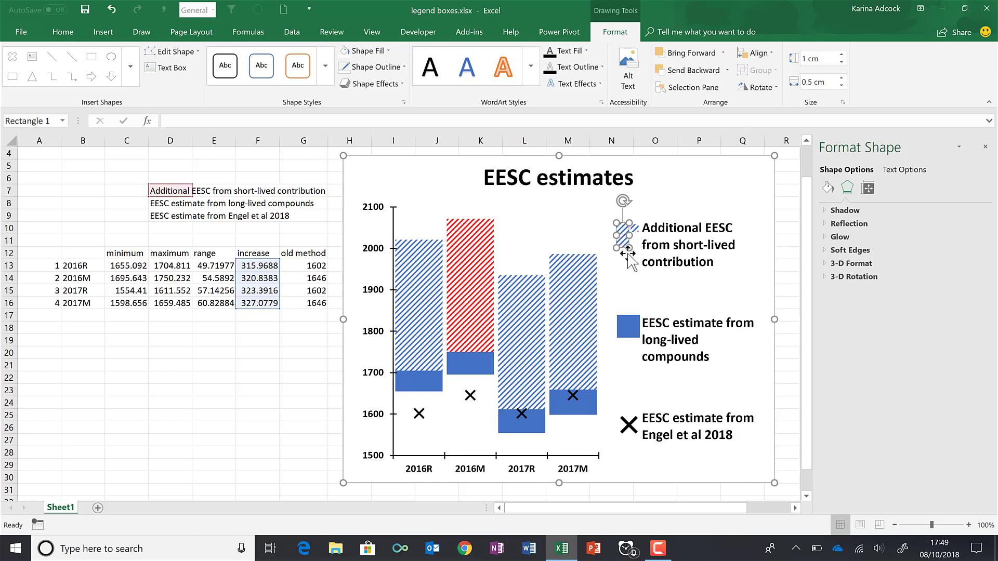
- Duplicate the swatch, make its hatching red, and place it level beside the blue one
key("ctrl+d")
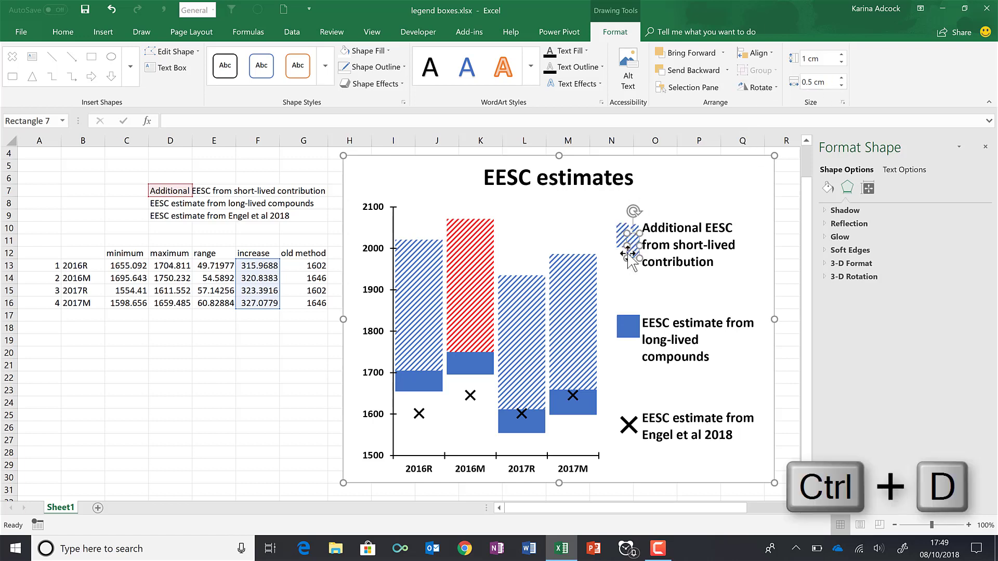
left_click(829, 187)
left_click(975, 454)
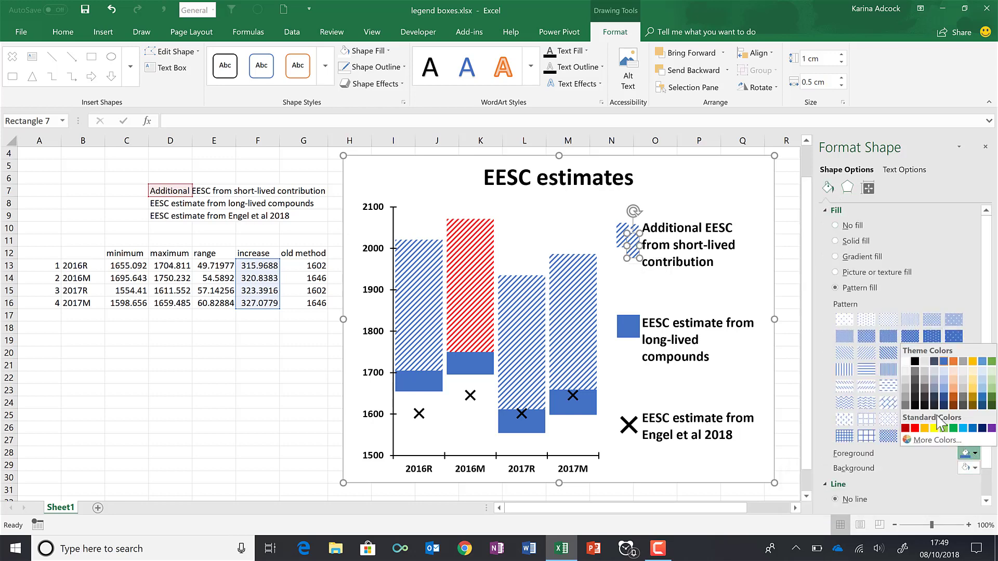
left_click(916, 428)
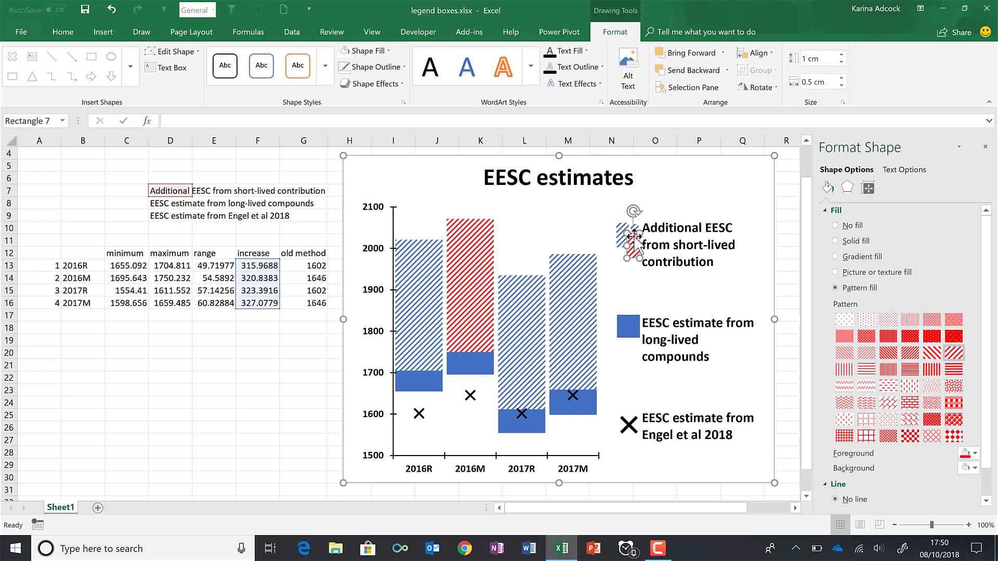
left_click_drag(636, 233, 638, 229)
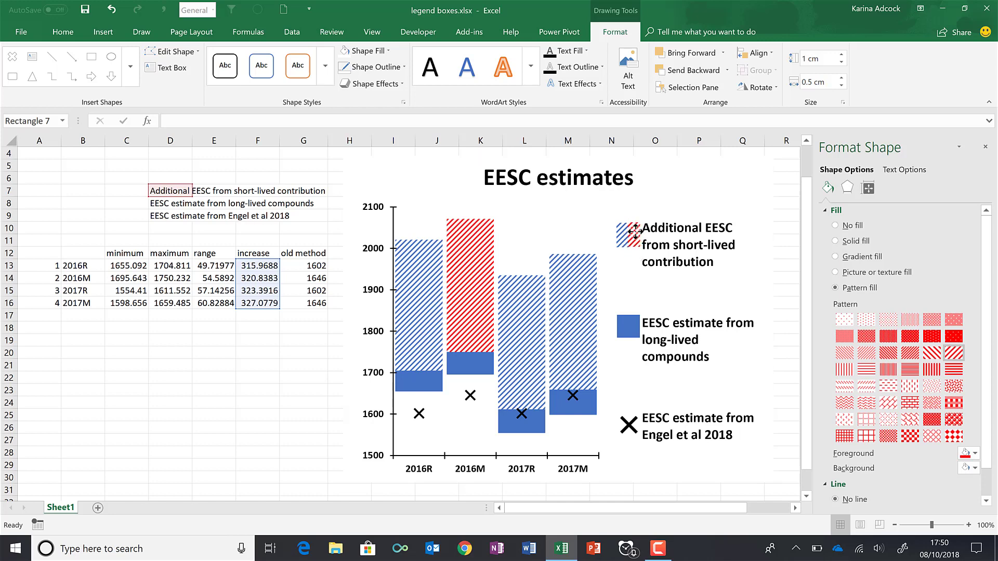
- Select the blue and red halves and align them through their middles
left_click(631, 239)
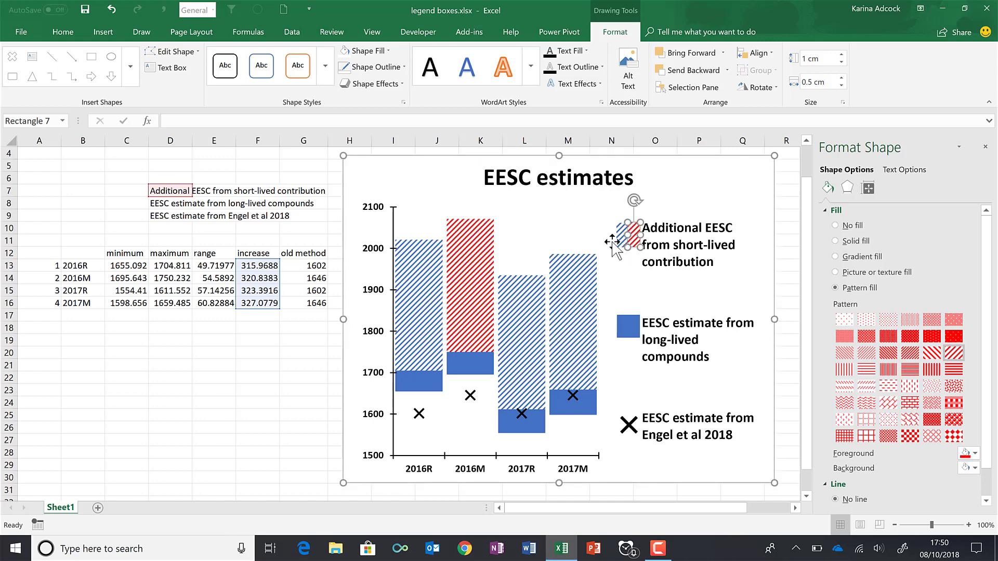
left_click_drag(626, 237, 631, 213)
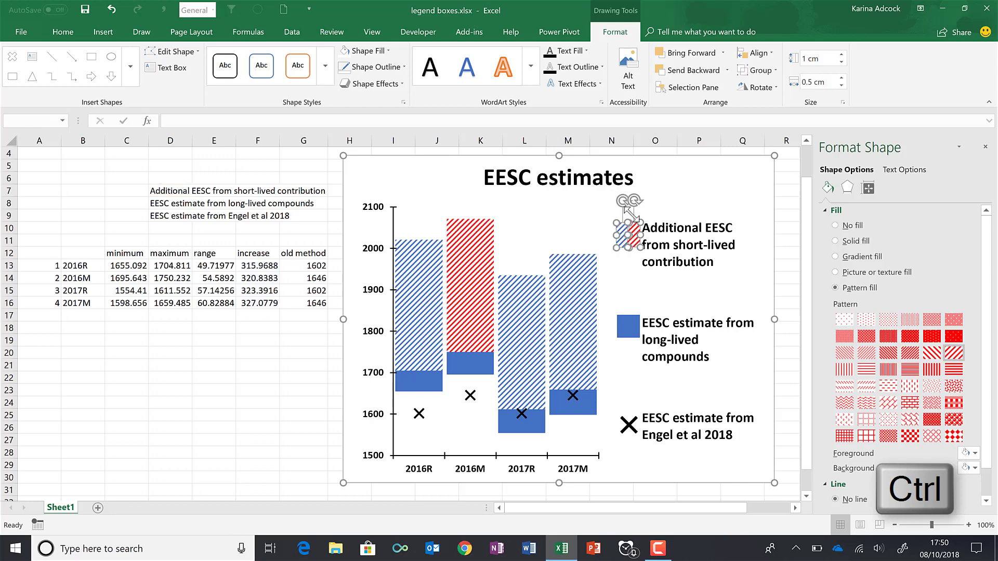
left_click(762, 61)
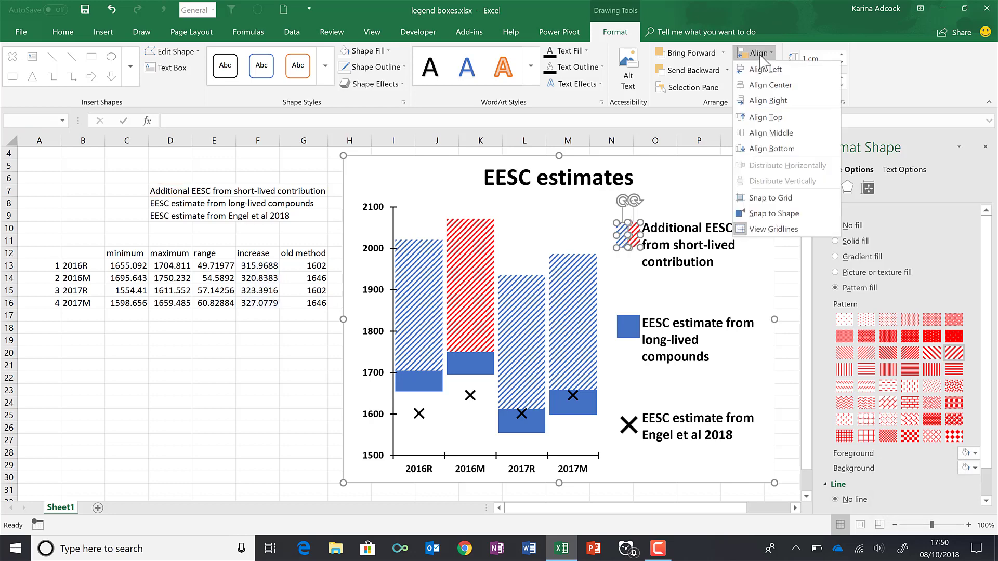
left_click(784, 133)
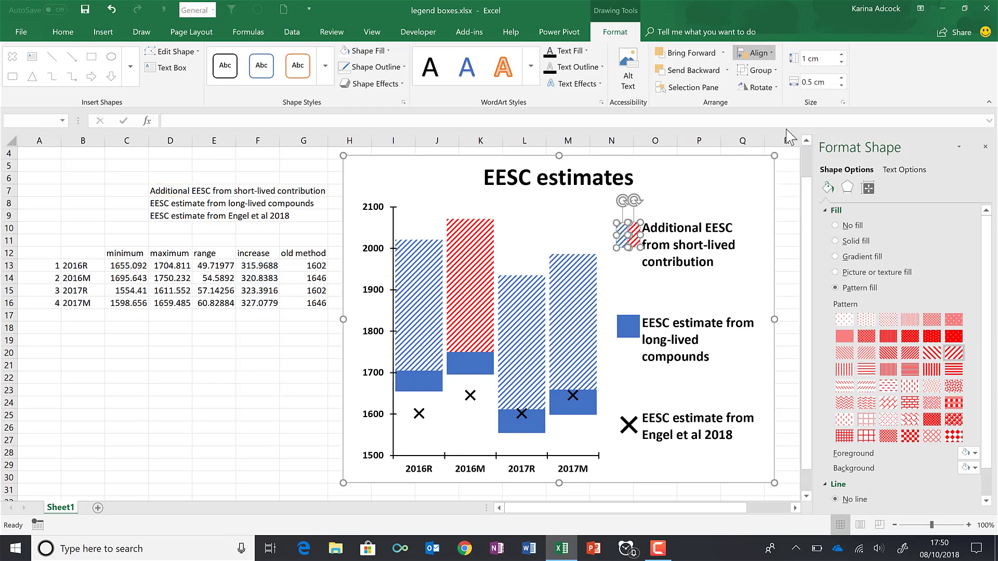
left_click(635, 278)
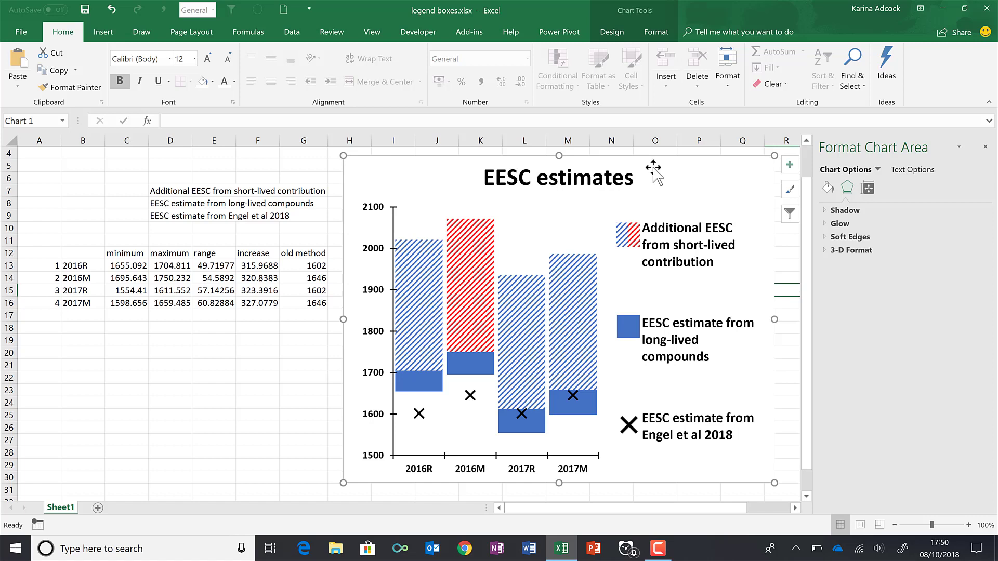
- Group the X, blue and half-red legend keys into one object
left_click(632, 425, "ctrl")
left_click(630, 327, "ctrl")
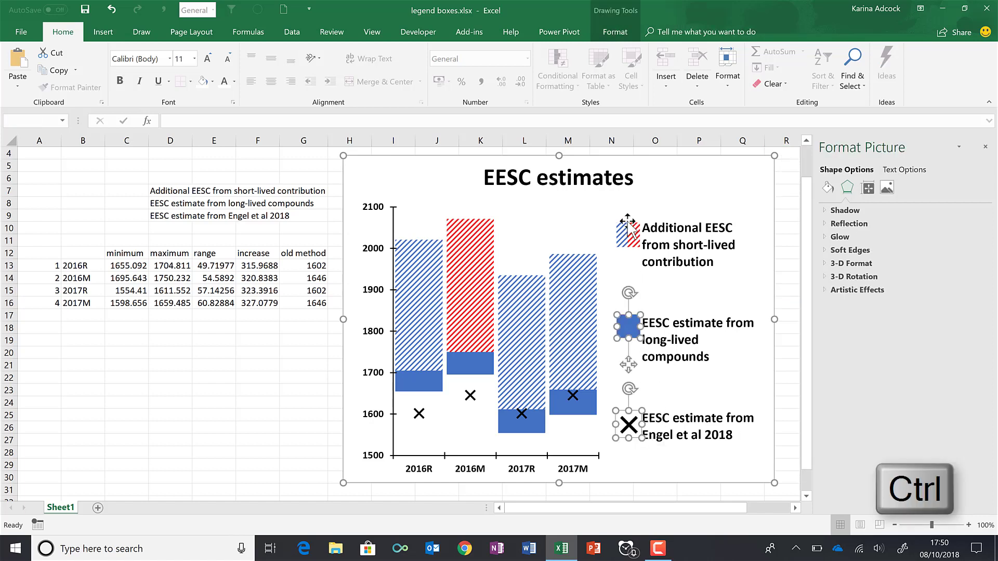
left_click(625, 235, "ctrl")
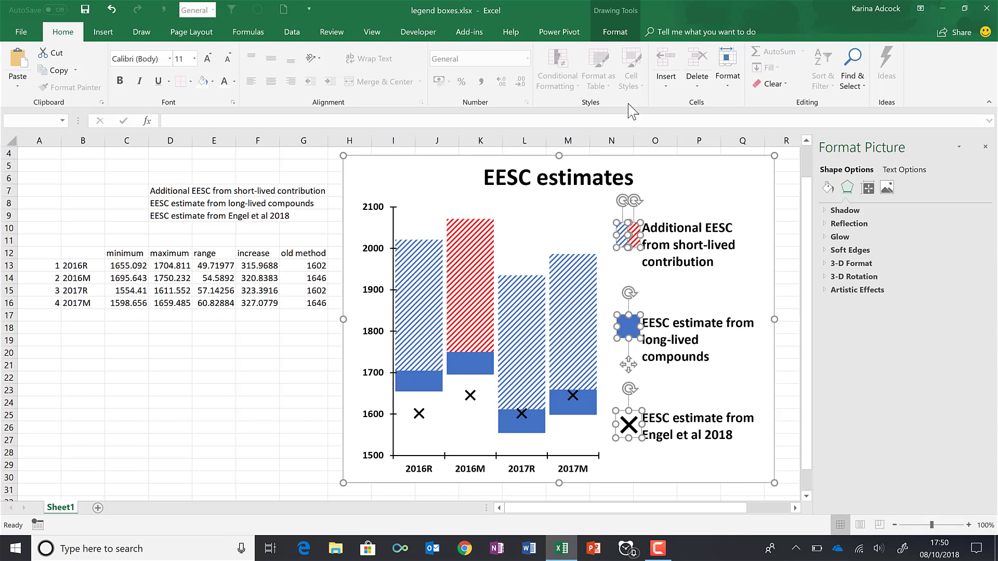
left_click(615, 32)
left_click(757, 70)
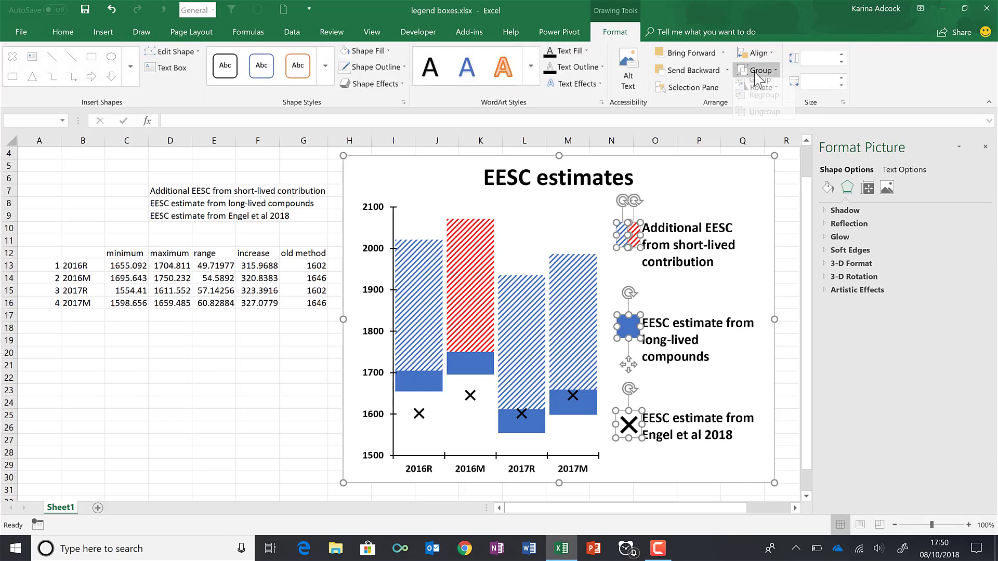
left_click(759, 87)
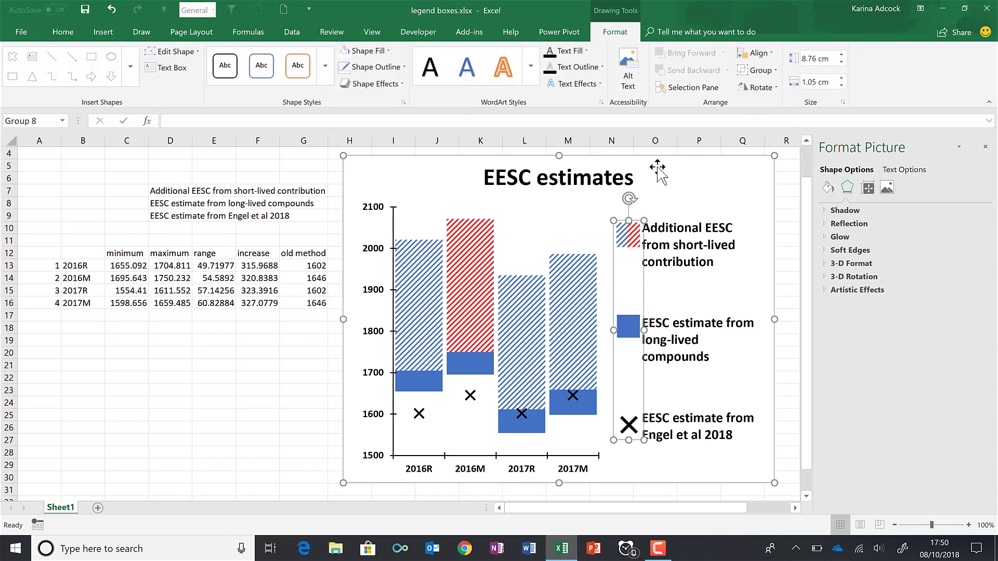
- Drag the chart to confirm the grouped keys move with it, then undo the move
left_click_drag(650, 156, 466, 167)
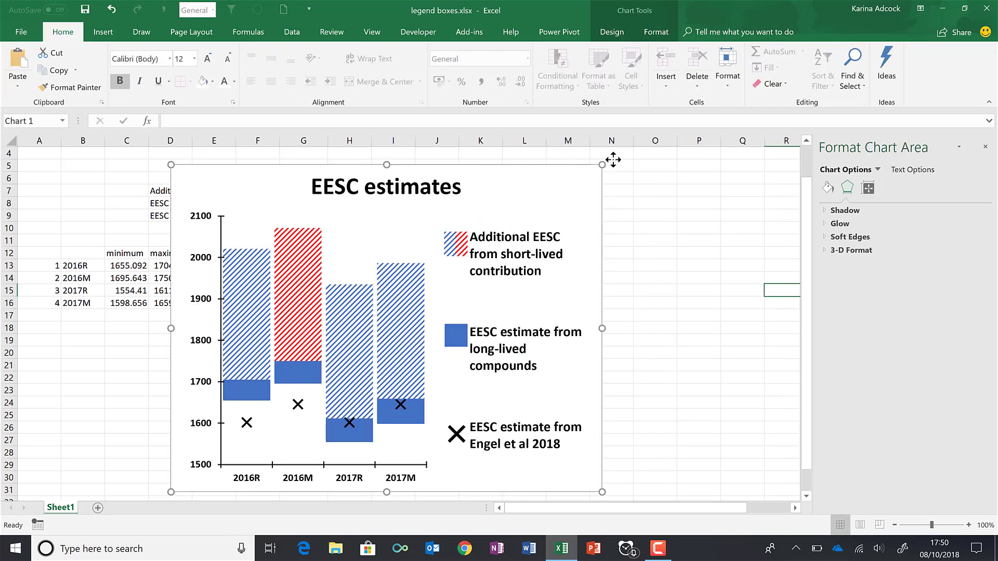
key("ctrl+z")
left_click_drag(638, 159, 634, 161)
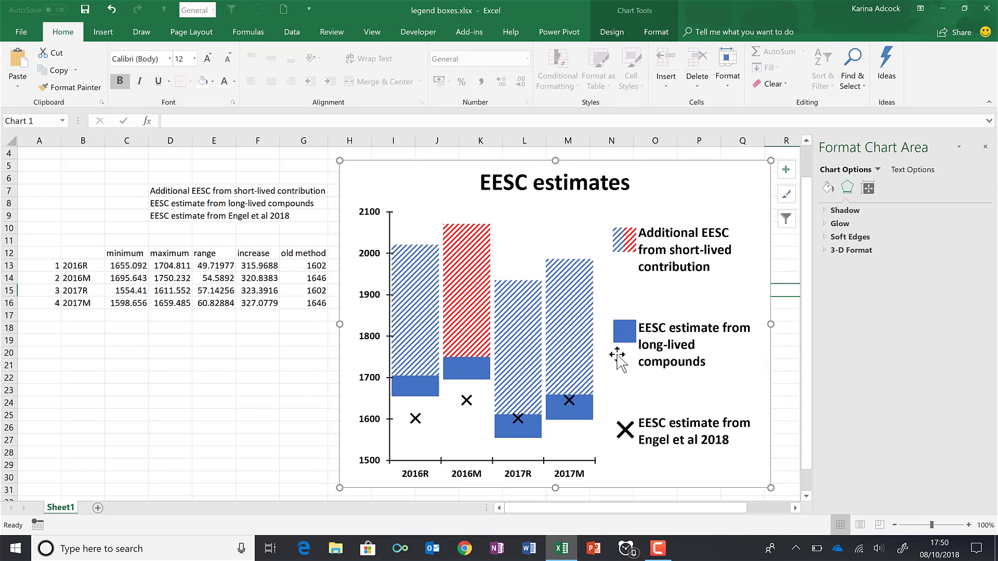
left_click(300, 338)
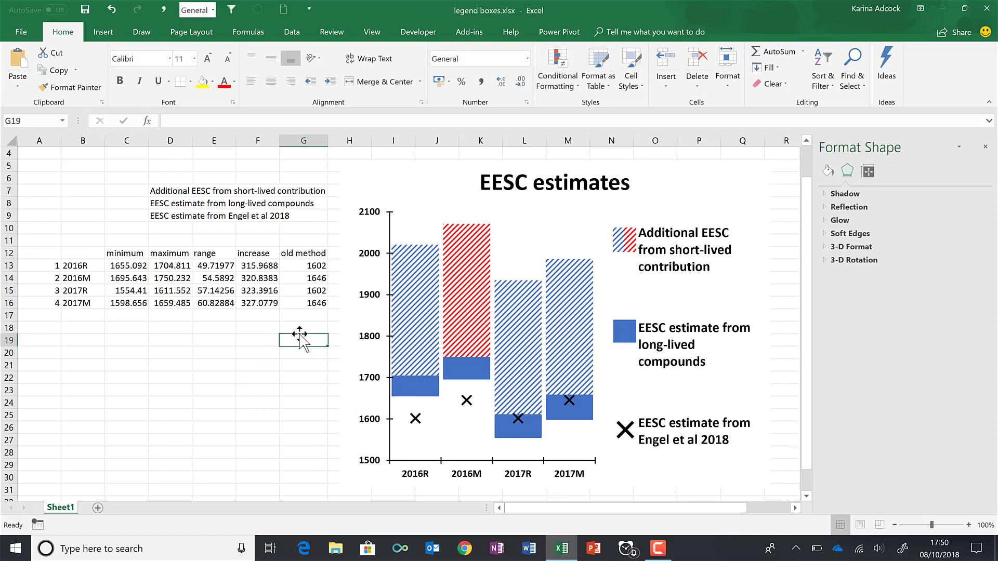